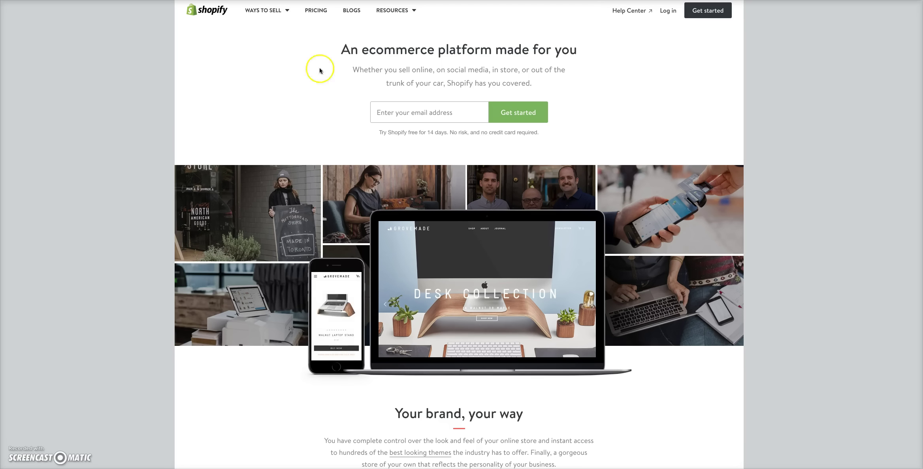
Go from the Shopify homepage to Log in, then start the free 14-day trial sign-up.
click(664, 23)
click(667, 11)
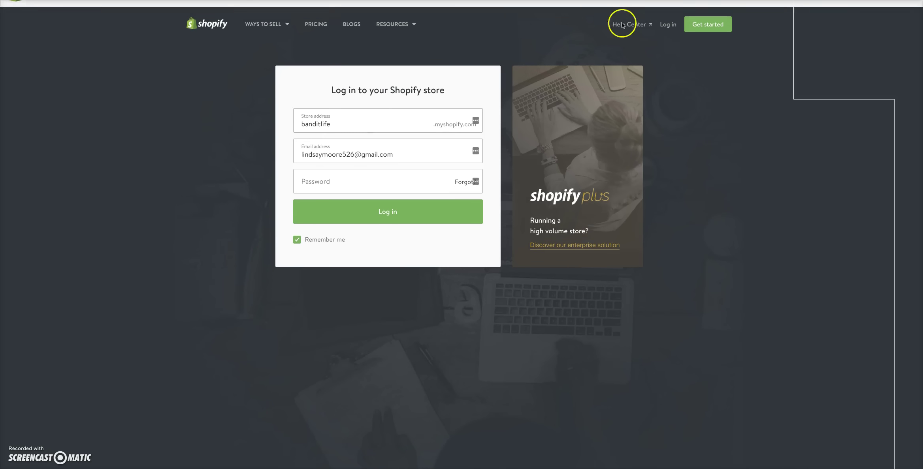
click(703, 44)
Enter the account e-mail, a password and the store name, then create the store.
click(413, 109)
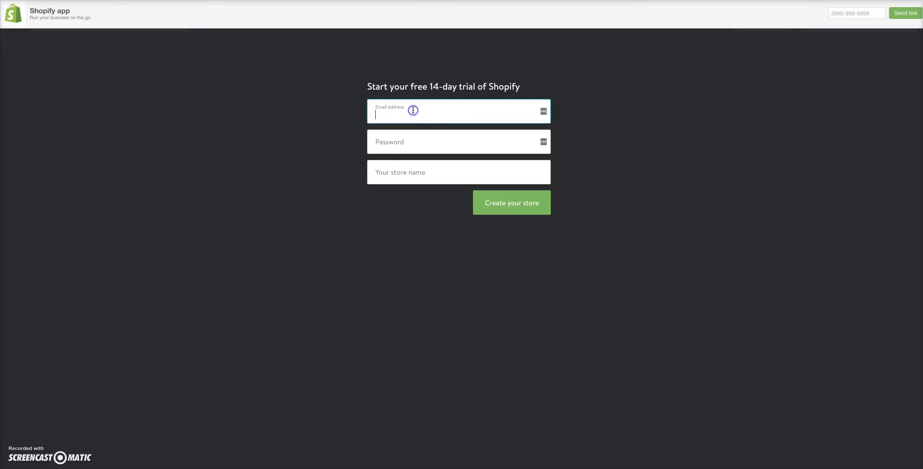
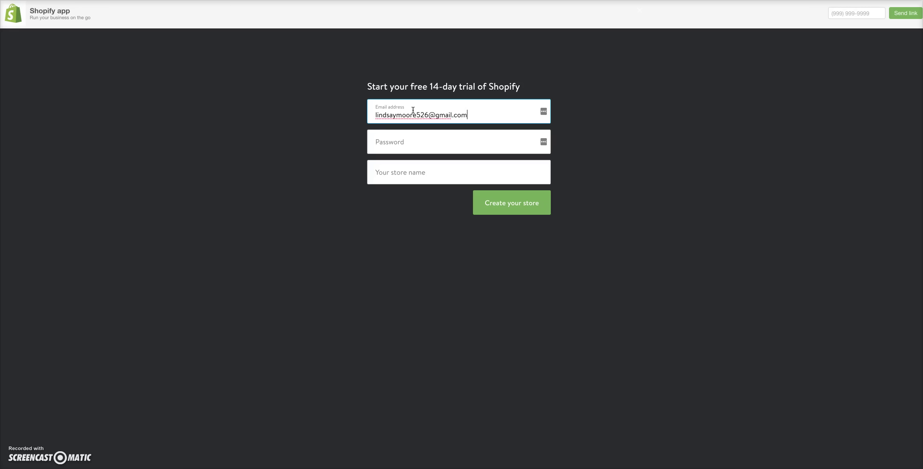
key(Tab)
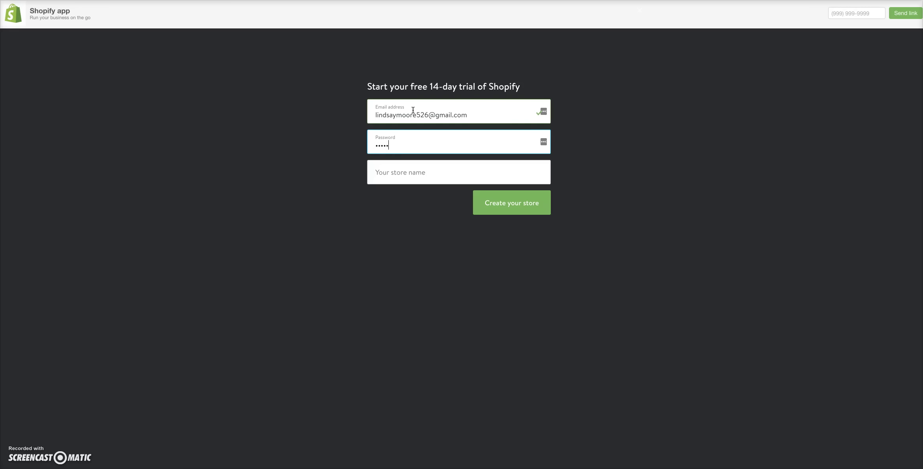
text(*)
key(Tab)
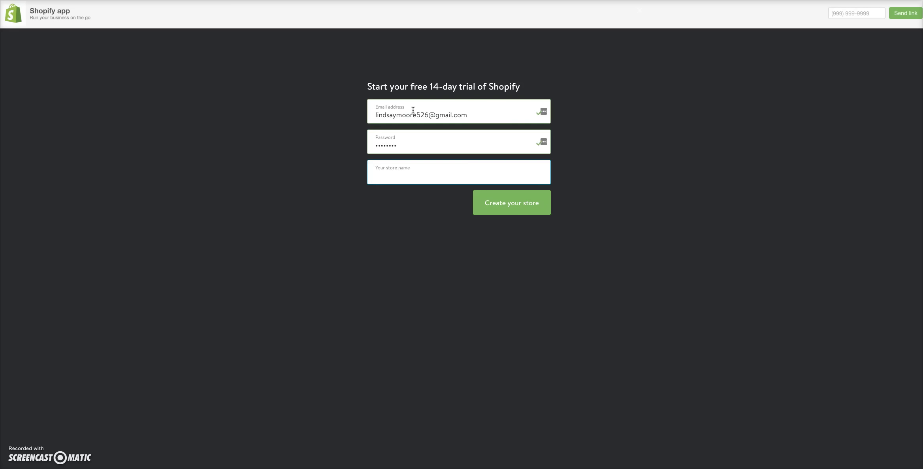
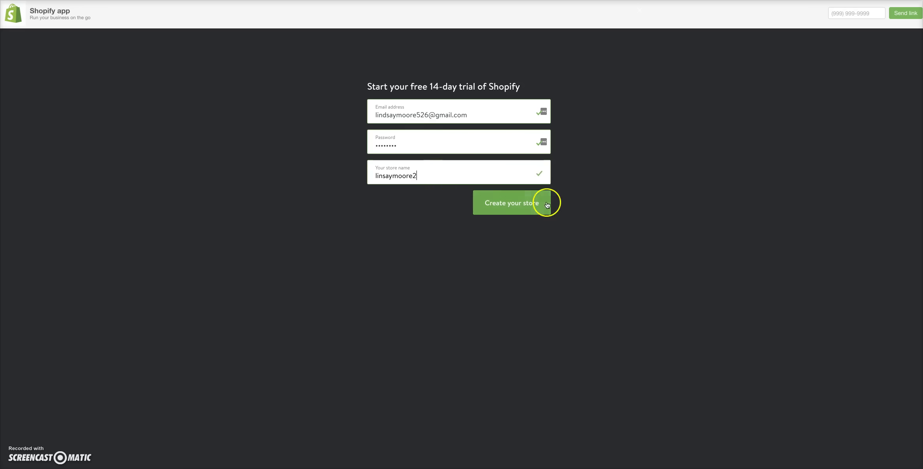
click(517, 198)
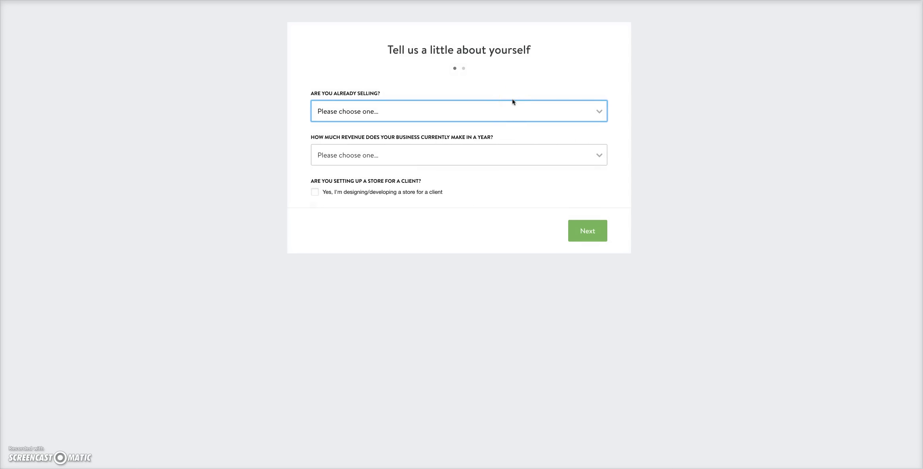
Answer 'I'm selling, just not online', 'ready in a few weeks' and '$0' revenue, then continue.
click(511, 113)
click(511, 113)
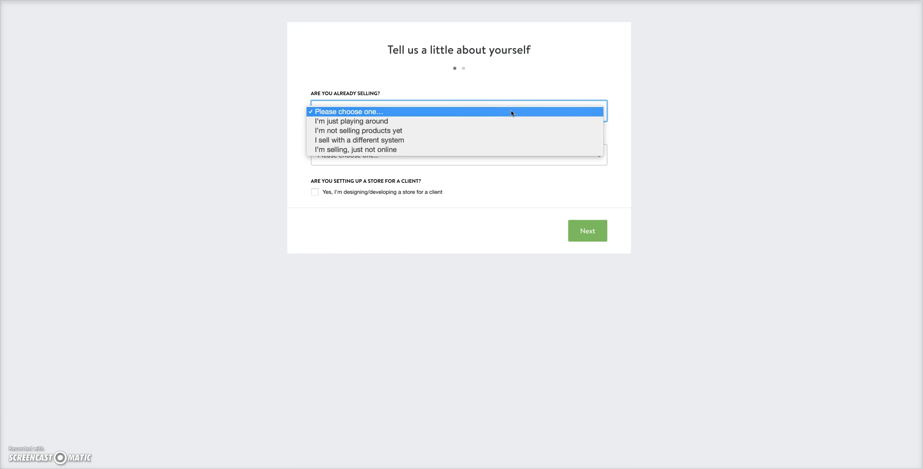
click(442, 115)
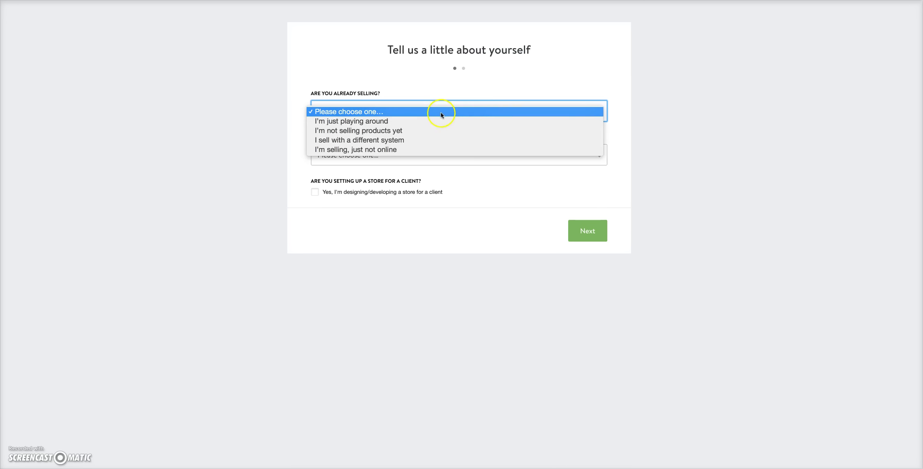
click(382, 121)
click(373, 110)
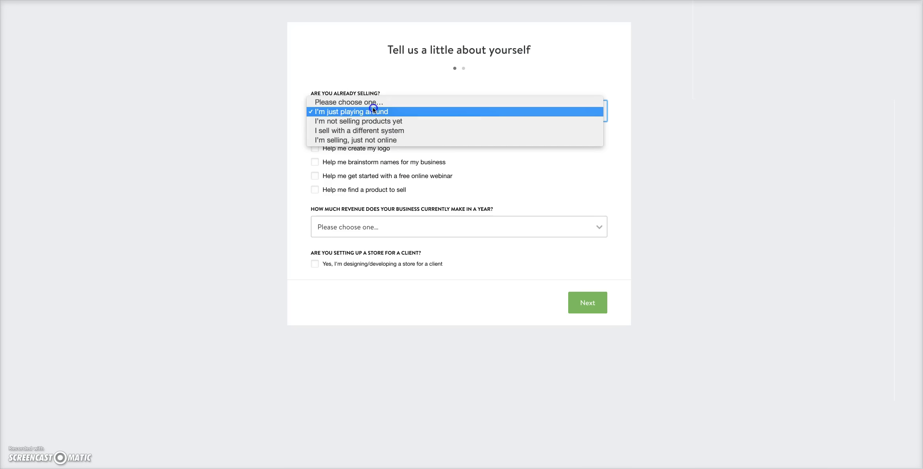
click(365, 140)
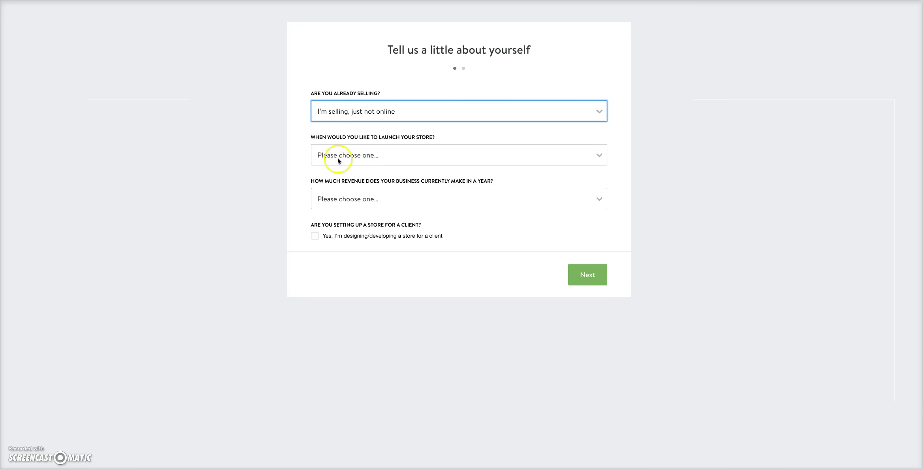
click(338, 161)
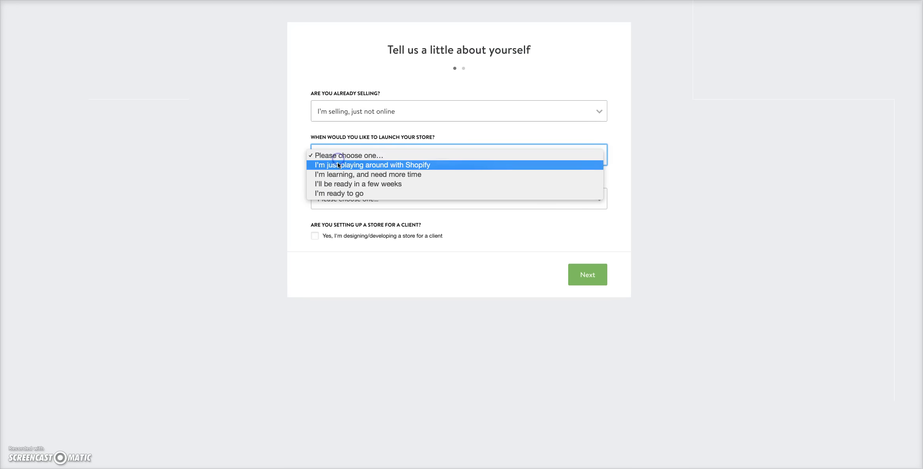
click(359, 184)
click(360, 200)
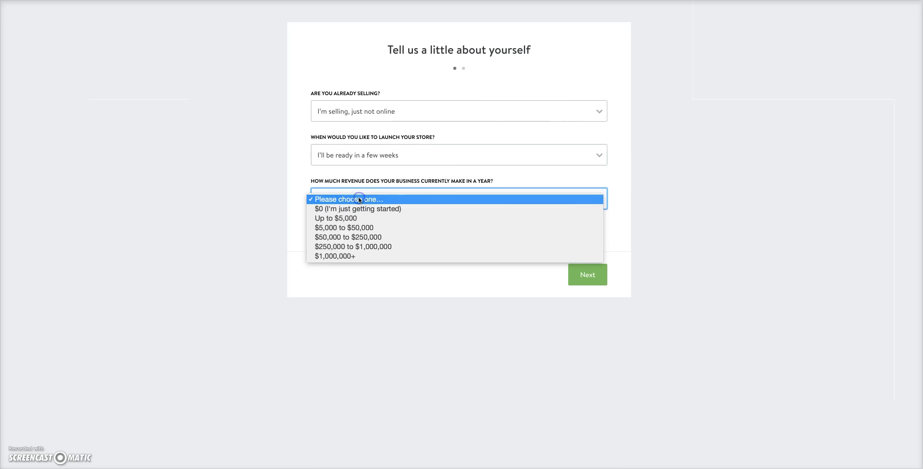
click(360, 208)
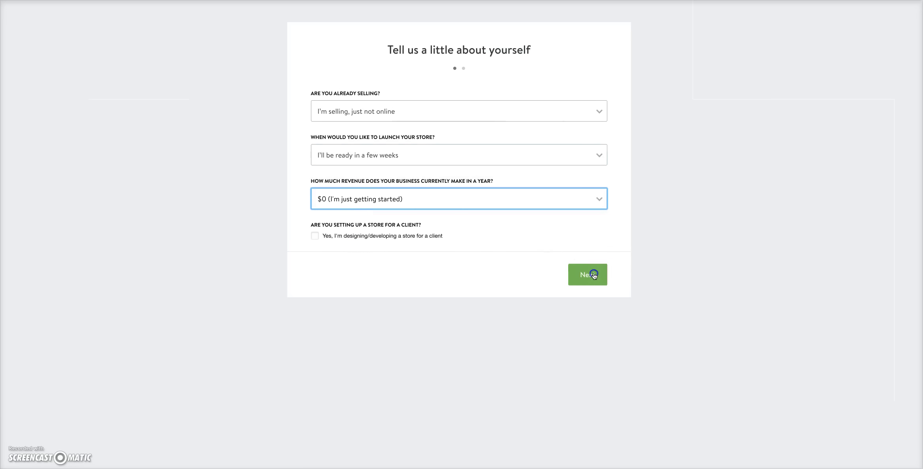
click(586, 275)
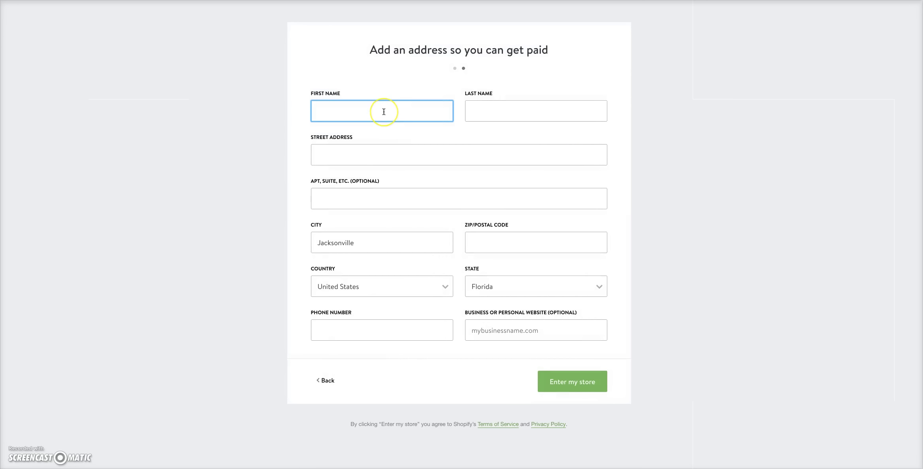
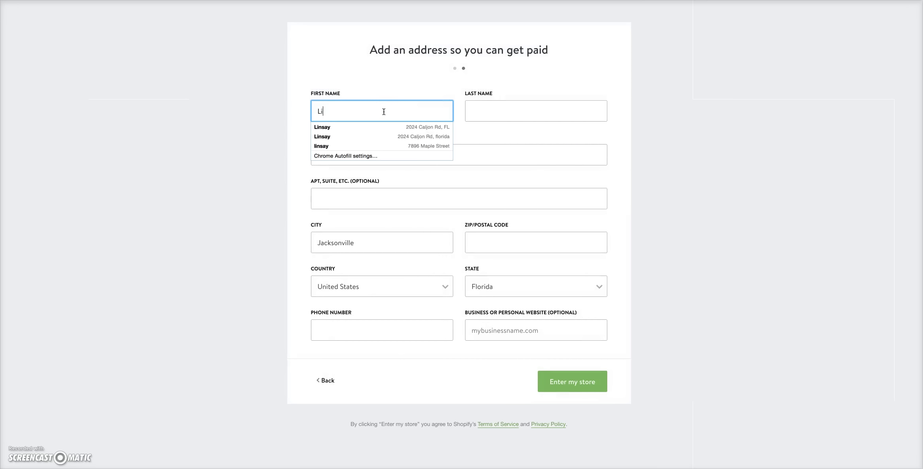
Fill in the owner's first and last name, ZIP code and phone number, then enter the store.
key(Tab)
key(Tab)
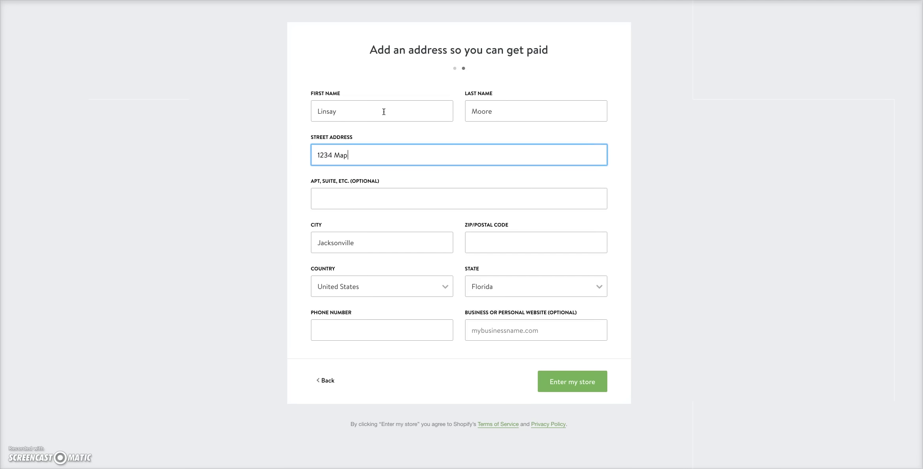
key(Tab)
key(Tab)
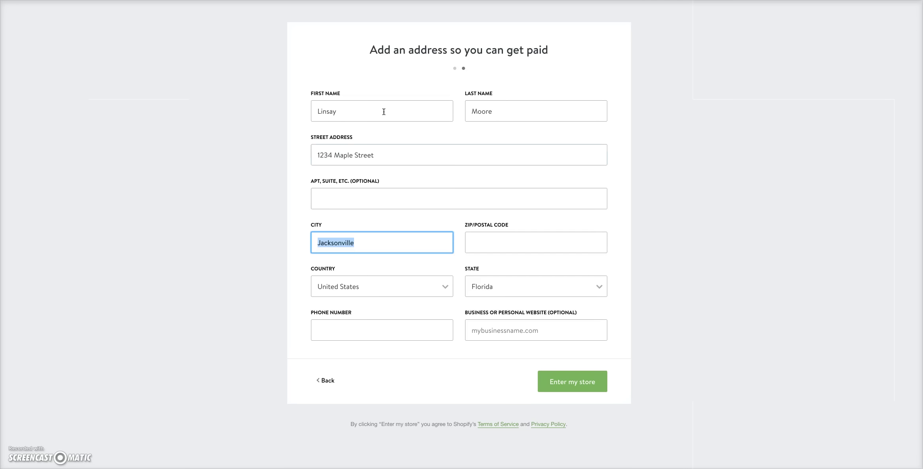
key(Tab)
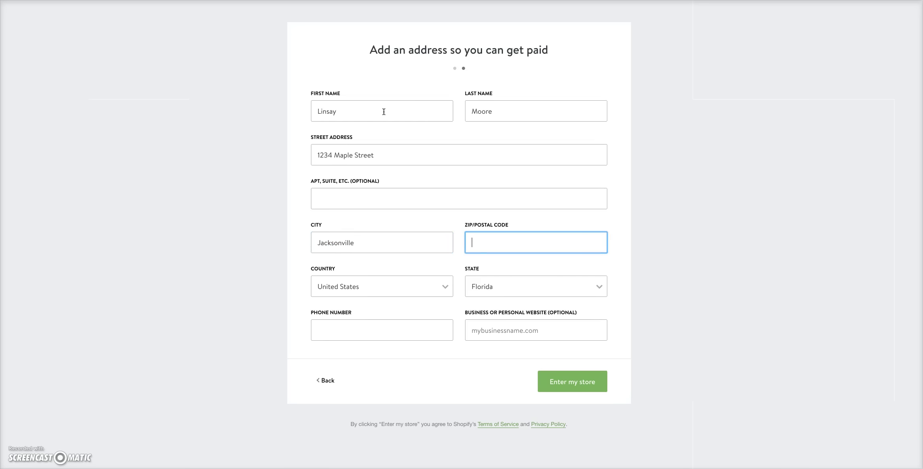
text(32256)
click(352, 331)
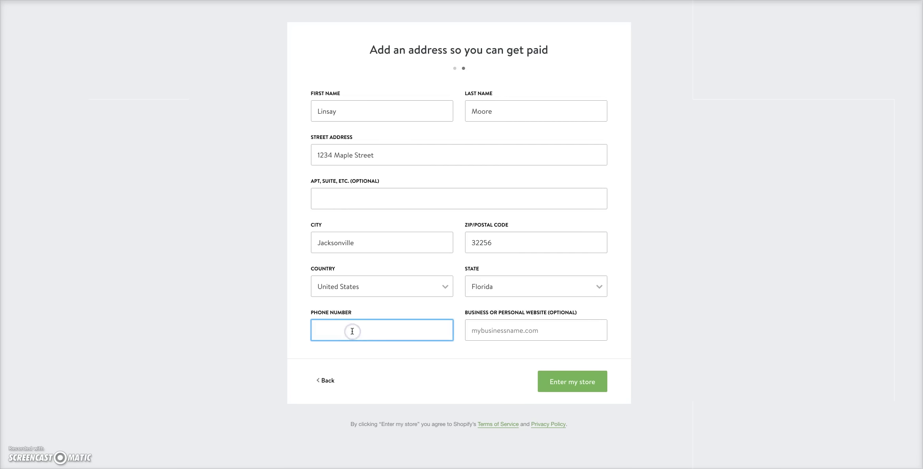
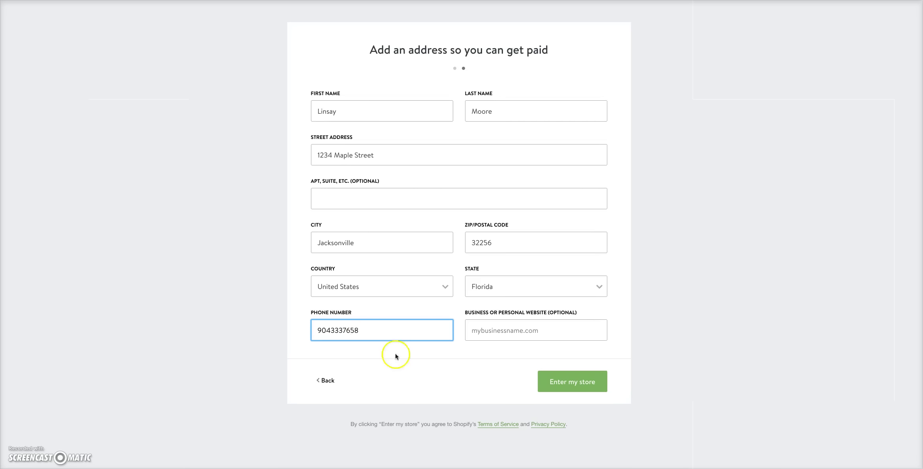
click(576, 382)
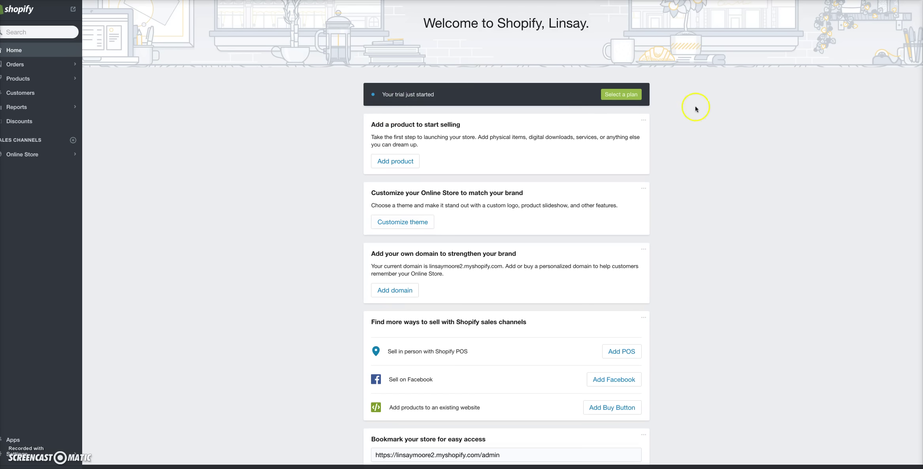
Open the plan picker from the trial banner's 'Select a plan'.
click(620, 94)
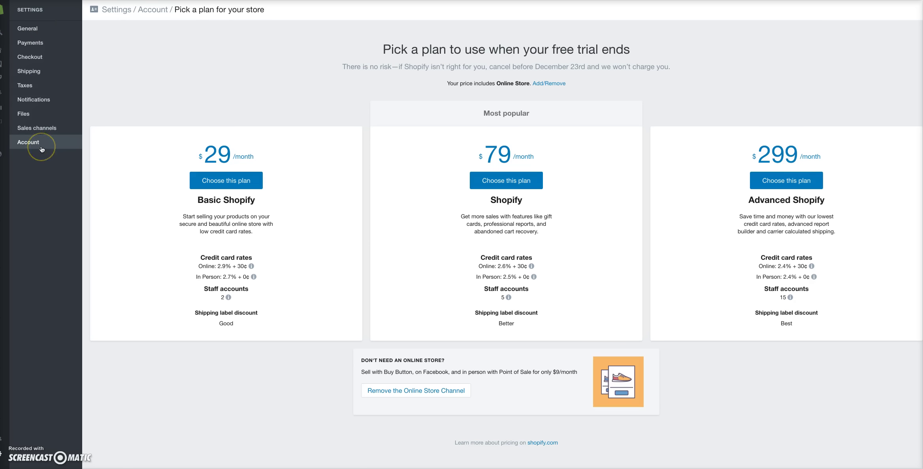
Look over the General store details, then go to the Payments settings.
click(34, 29)
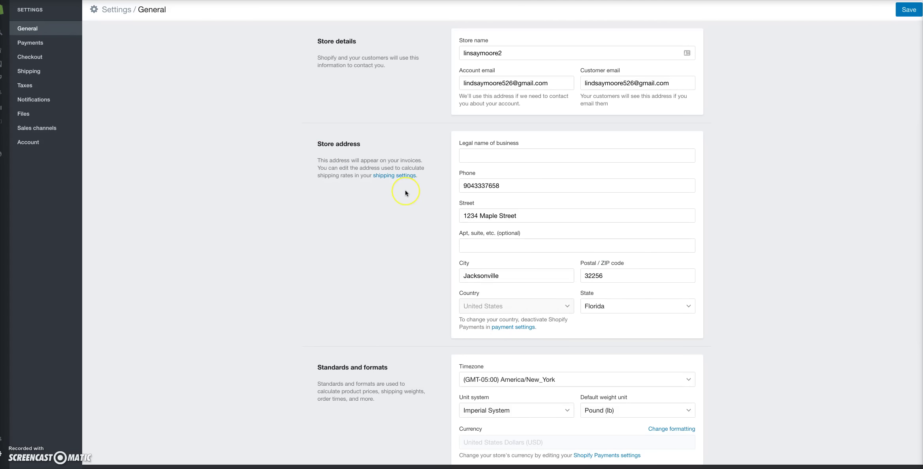
scroll(405, 193, down, 3)
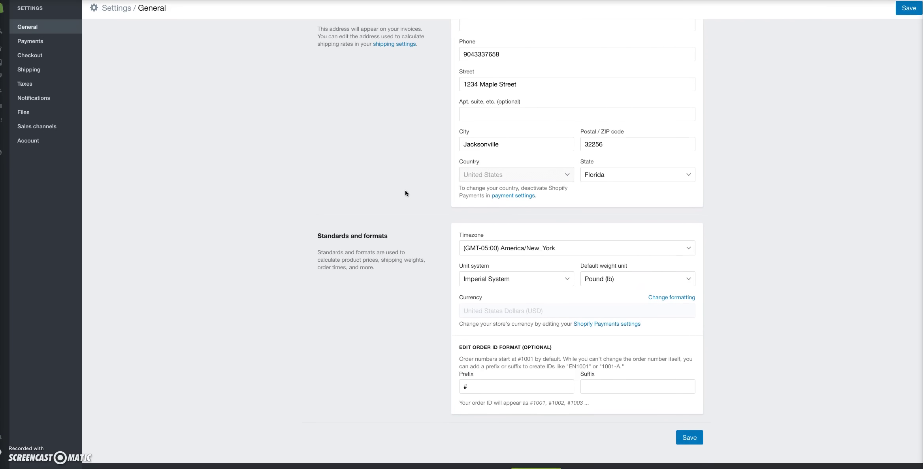
scroll(169, 93, up, 3)
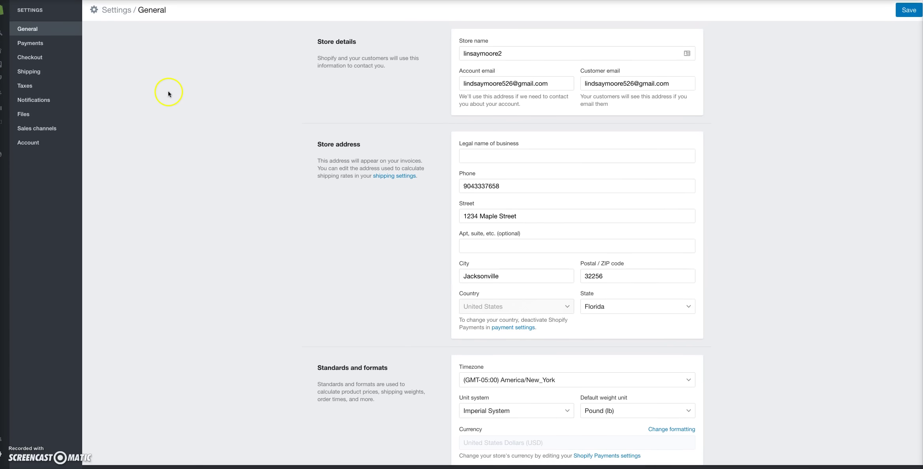
click(38, 45)
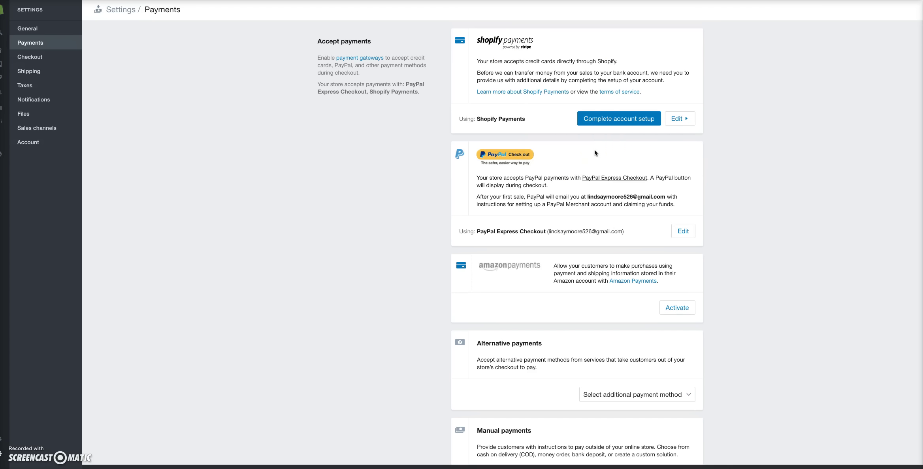
click(522, 157)
mouse_move(17, 71)
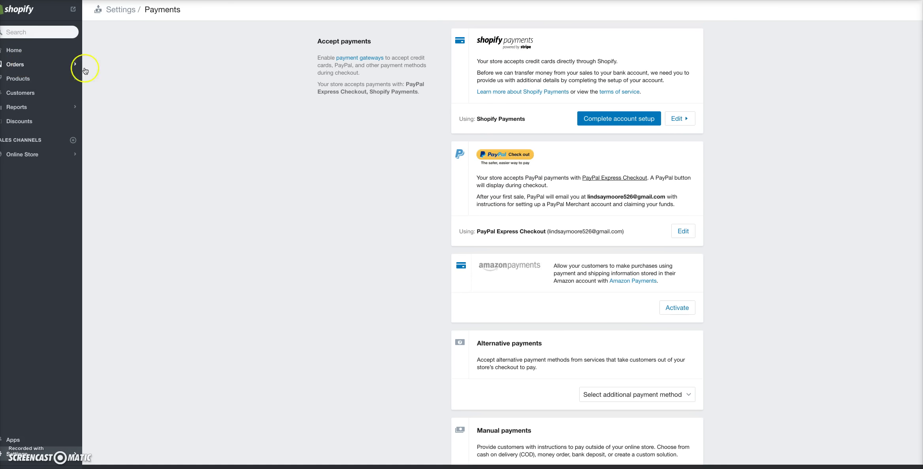
In Checkout settings, make customers agree to promotional emails by default and scroll down to the policies.
click(29, 57)
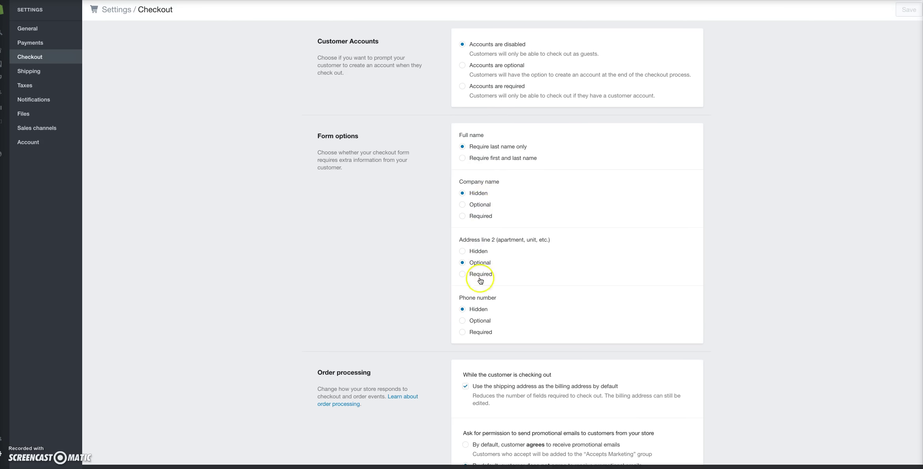
scroll(484, 324, down, 5)
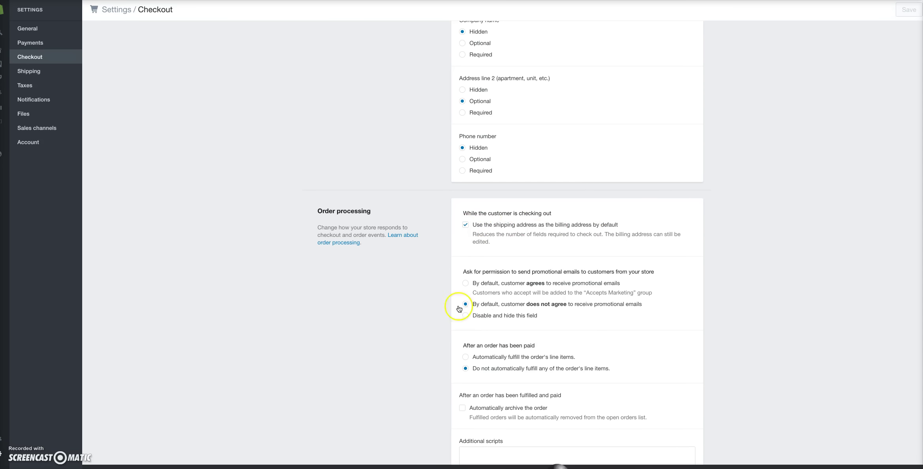
click(465, 283)
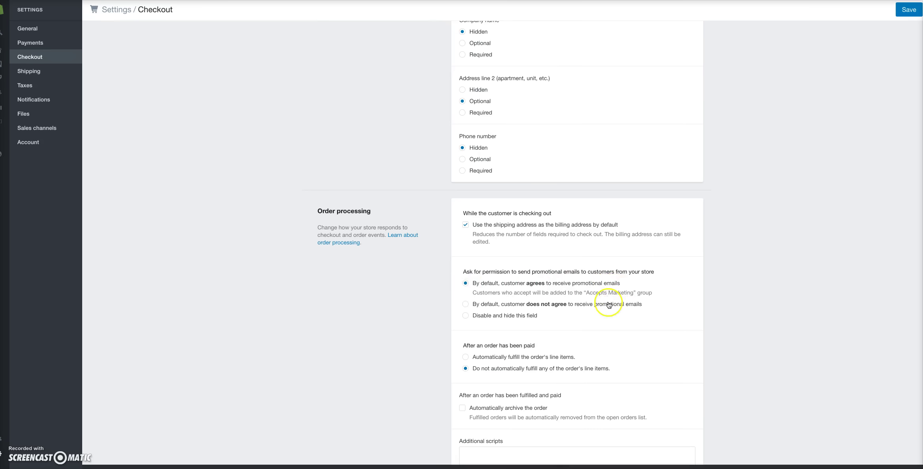
scroll(609, 305, down, 3)
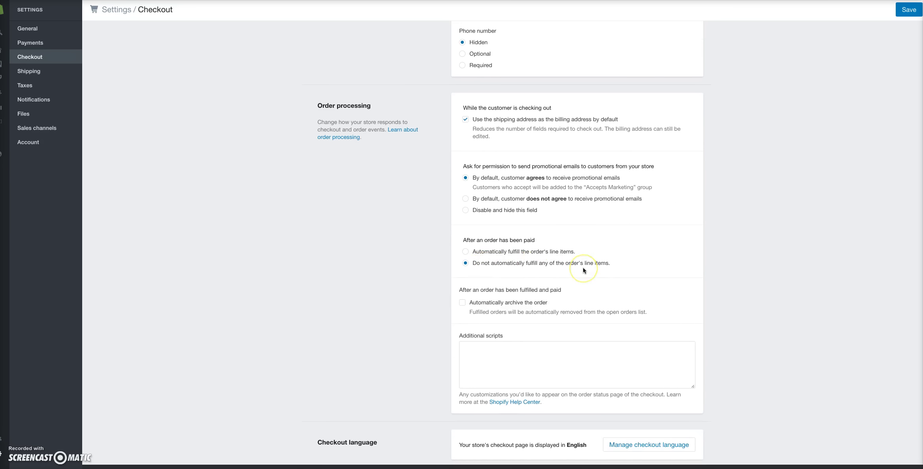
scroll(583, 268, down, 2)
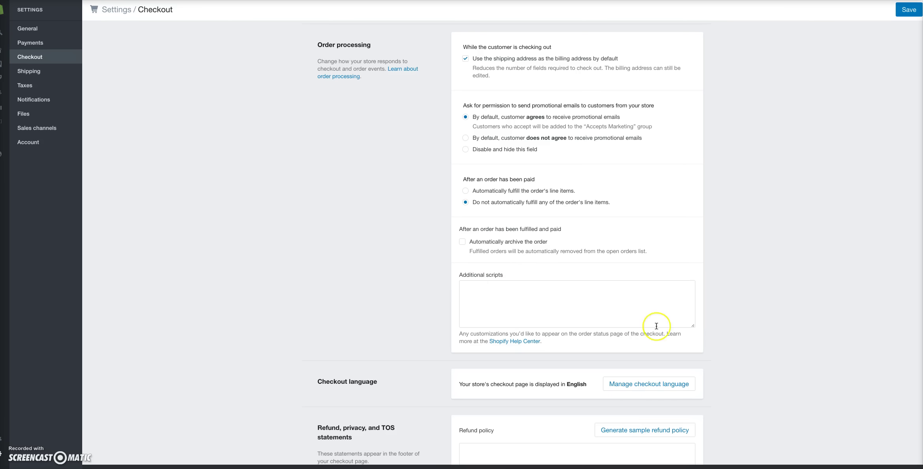
scroll(654, 326, down, 6)
scroll(656, 326, down, 2)
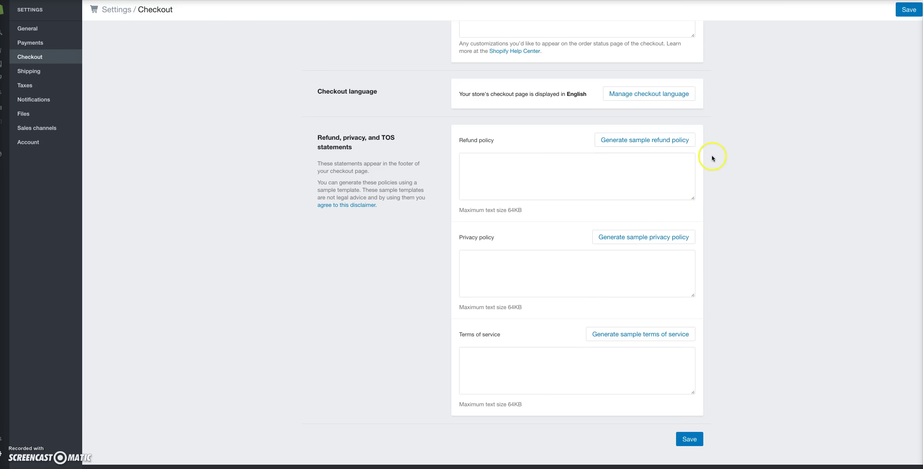
Generate sample refund, privacy and terms-of-service policies and save the checkout settings.
click(636, 140)
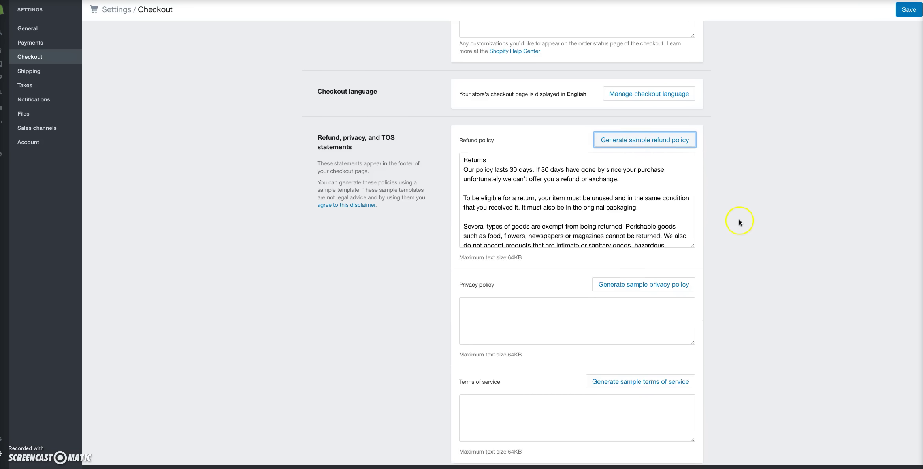
scroll(740, 223, down, 2)
click(663, 237)
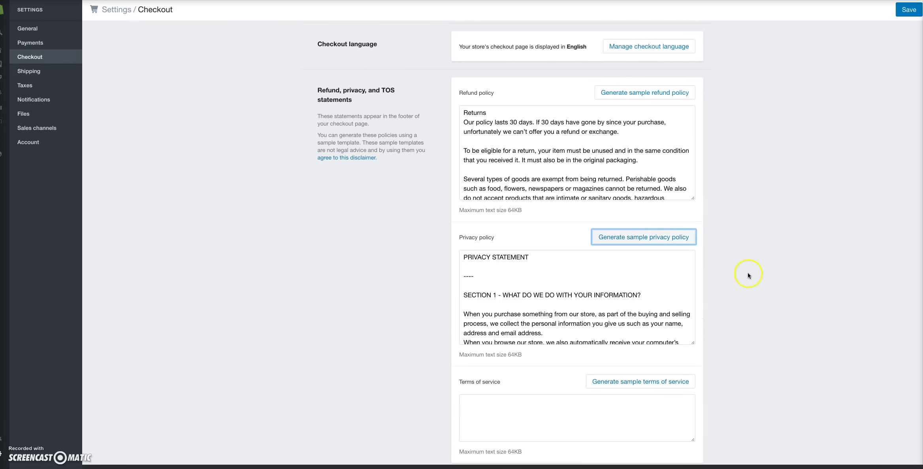
scroll(747, 275, down, 2)
click(627, 336)
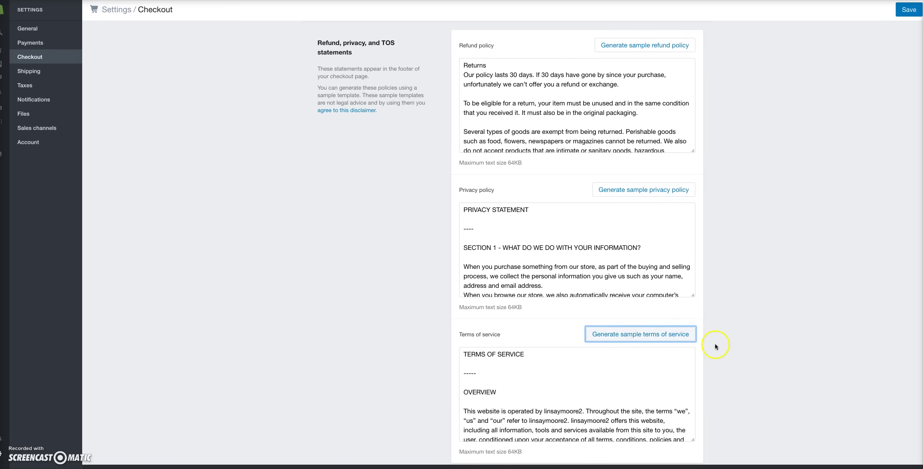
scroll(715, 349, down, 2)
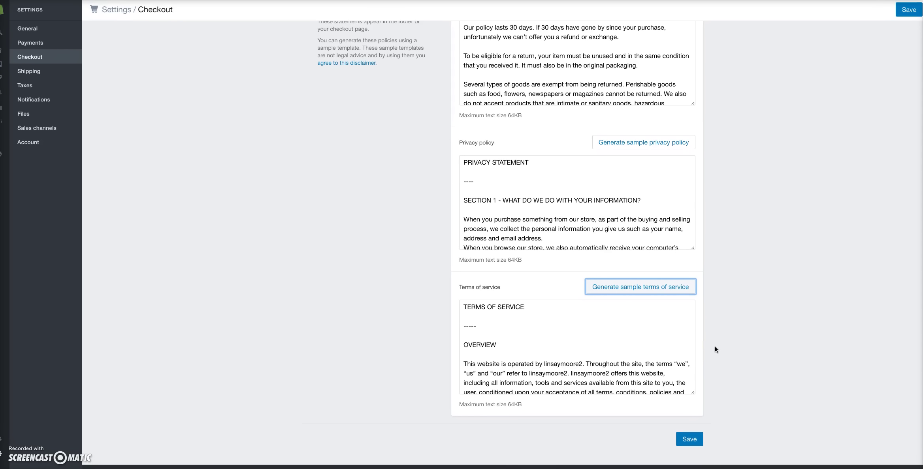
click(689, 439)
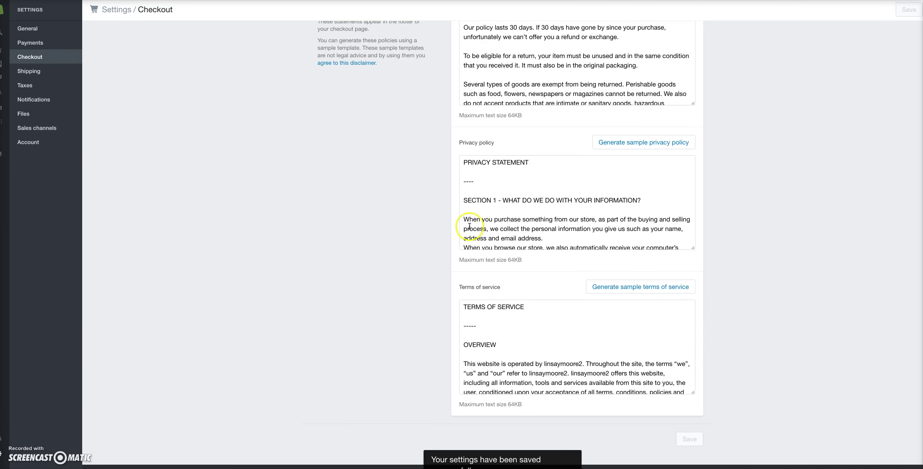
scroll(348, 126, up, 2)
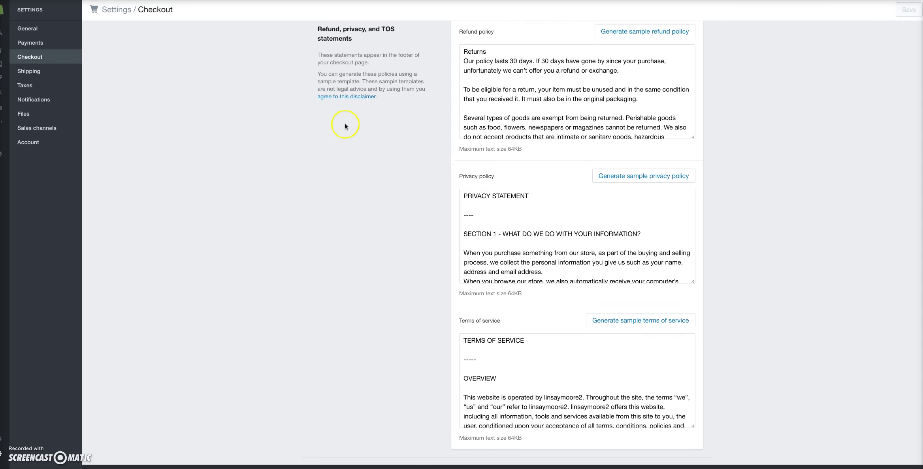
Step through the Shipping, Taxes, Notifications and Files settings, ending on Sales channels.
click(31, 71)
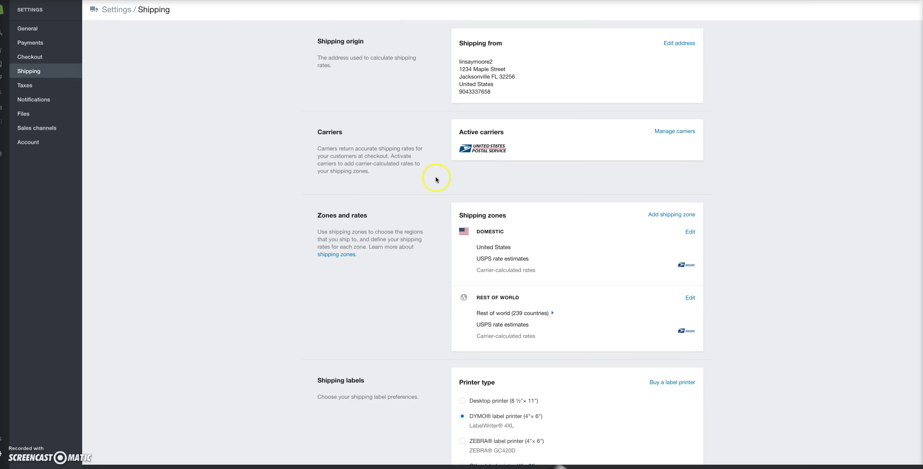
click(26, 86)
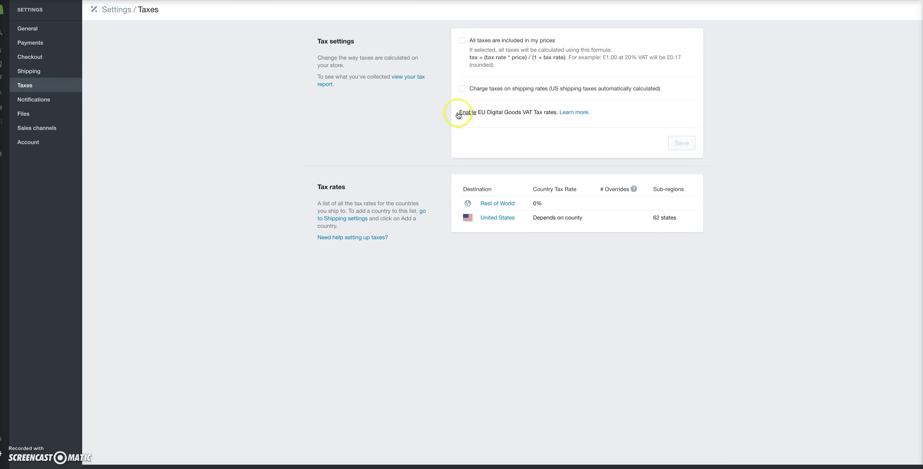
click(42, 102)
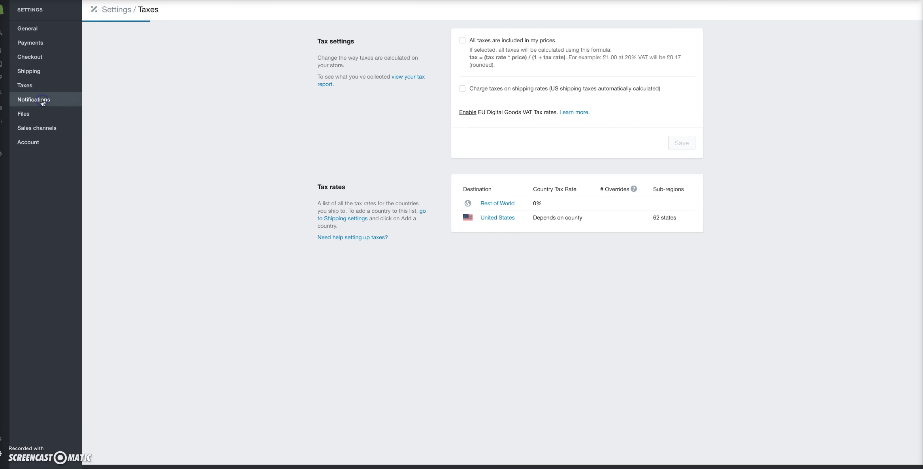
click(25, 115)
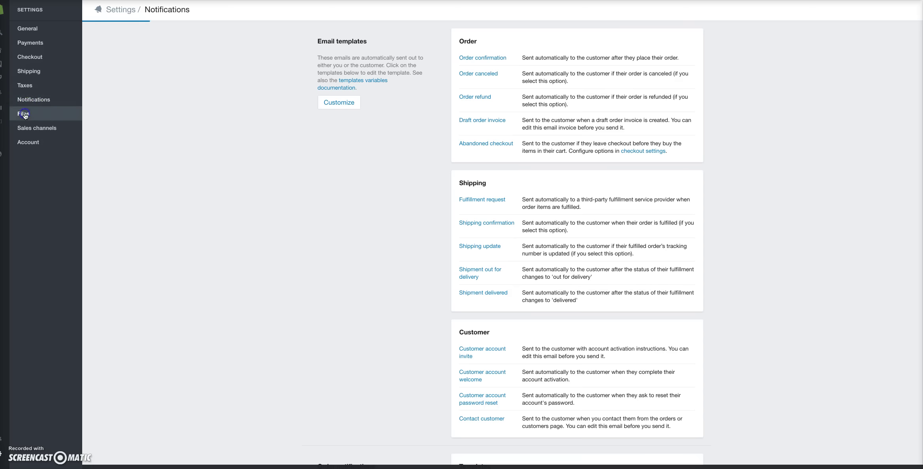
click(43, 130)
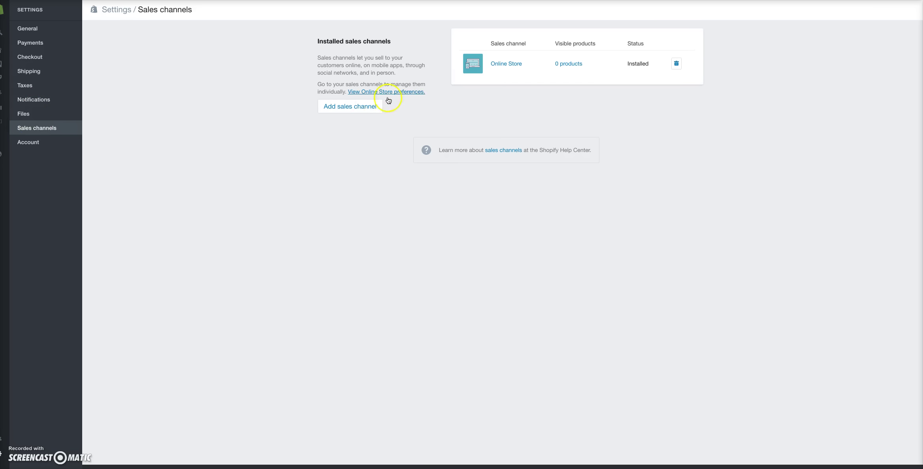
Browse the available sales channels without adding any, then go to Account settings.
click(366, 105)
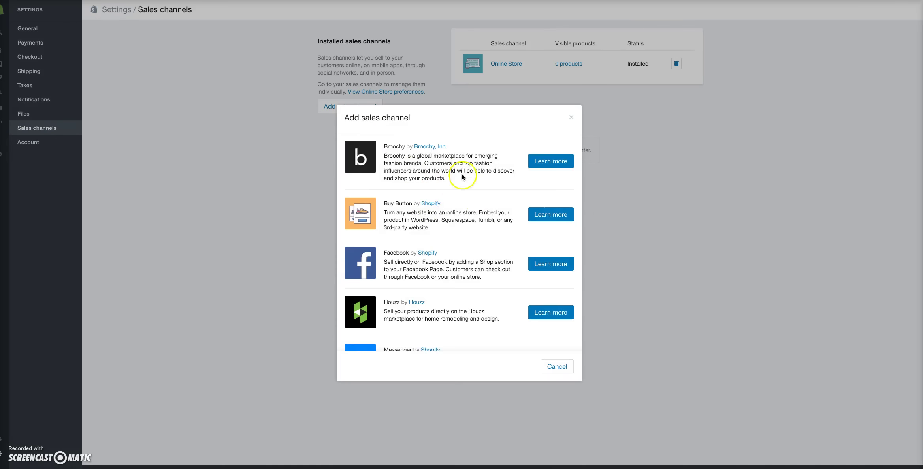
scroll(461, 177, down, 5)
scroll(425, 224, down, 1)
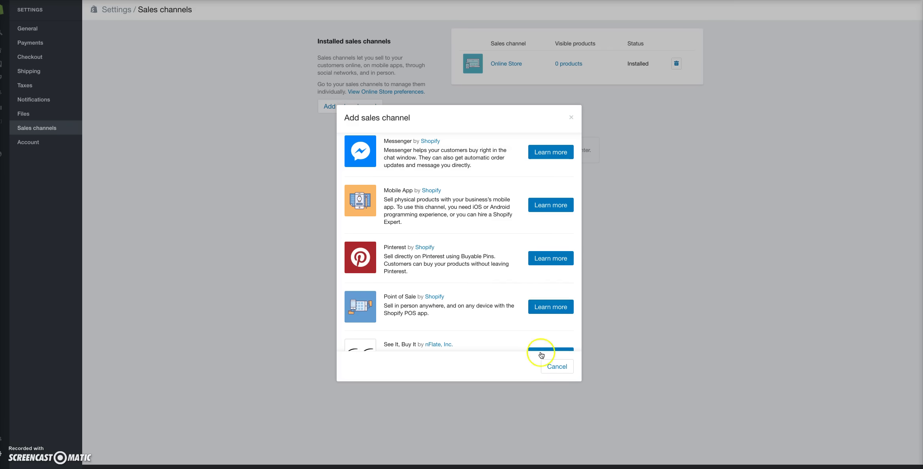
click(557, 366)
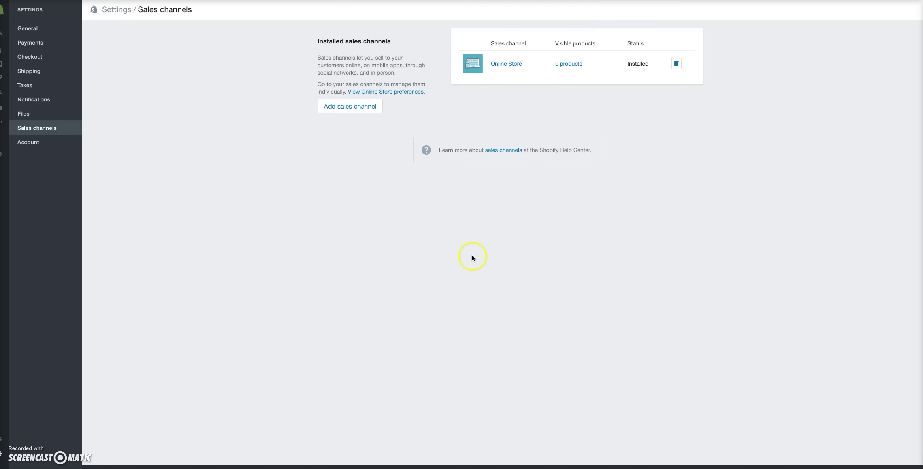
click(28, 142)
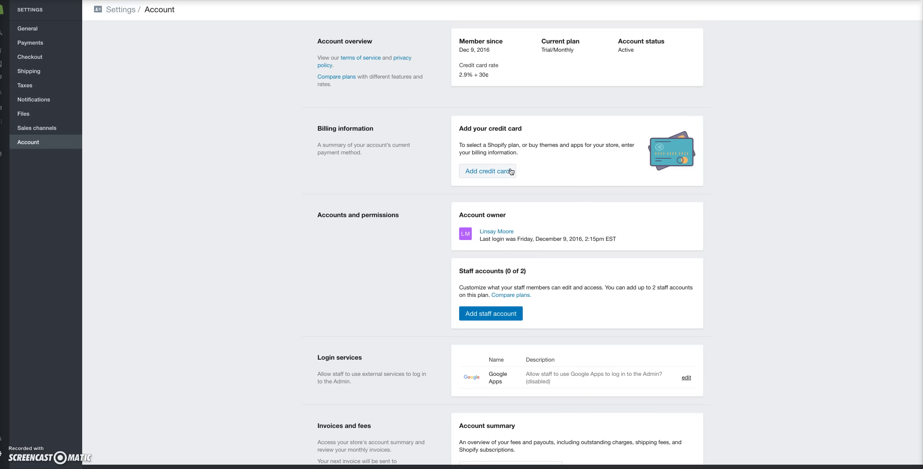
scroll(545, 213, down, 3)
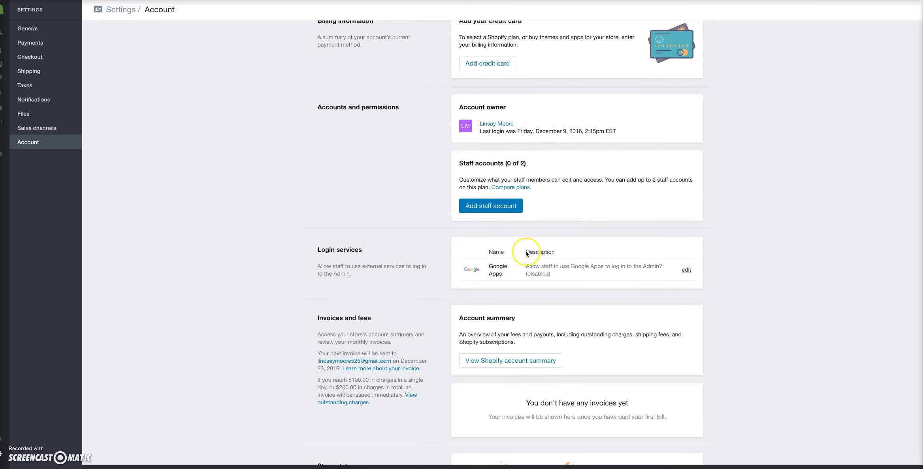
scroll(522, 249, down, 3)
scroll(525, 251, up, 6)
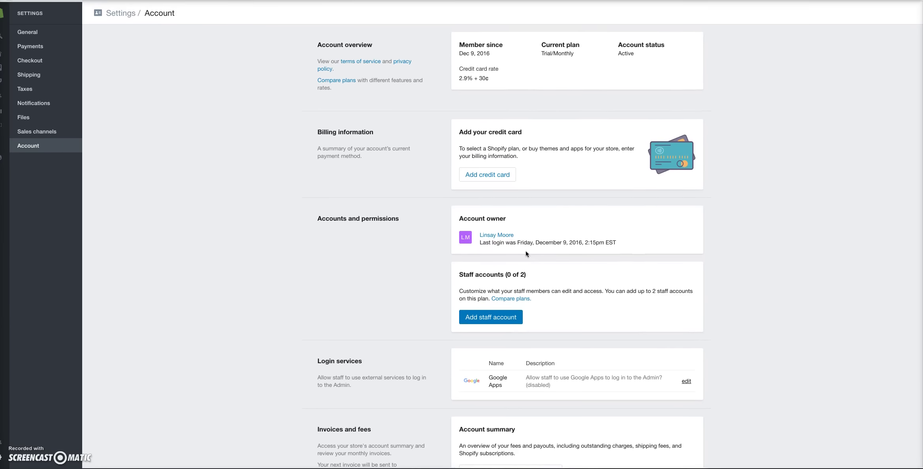
mouse_move(16, 181)
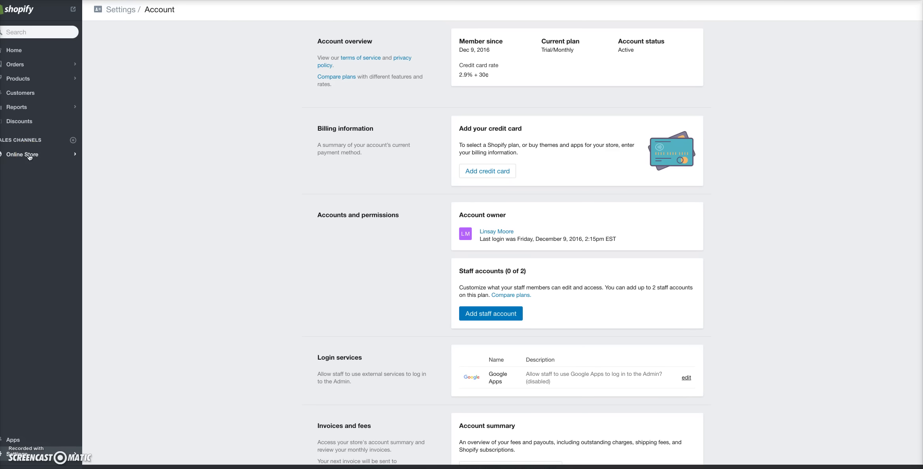
Go from the Online Store Themes page to the Shopify Theme Store.
click(29, 156)
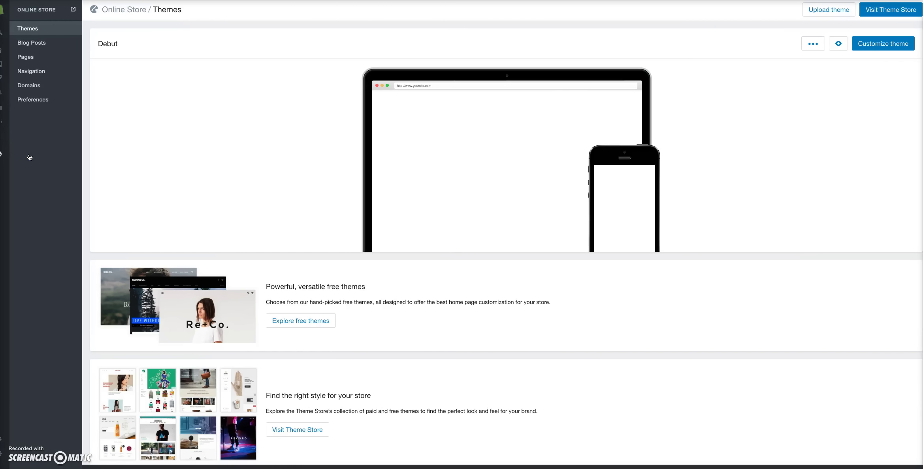
mouse_move(482, 89)
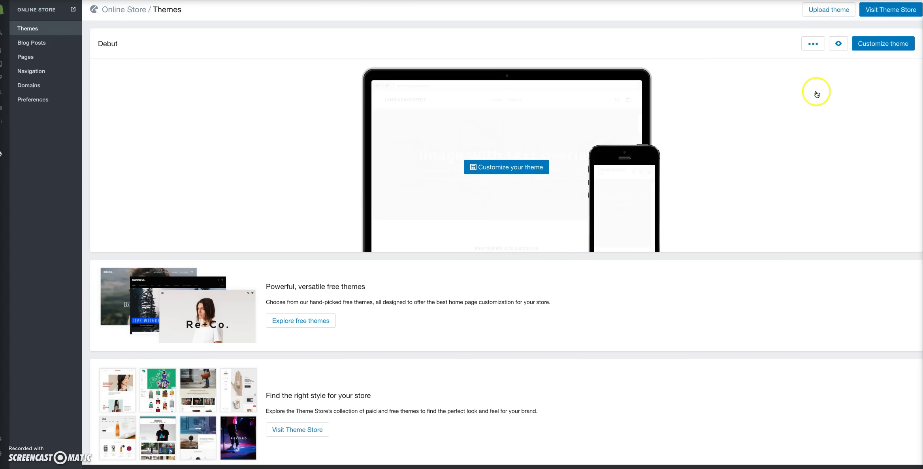
click(887, 12)
click(845, 58)
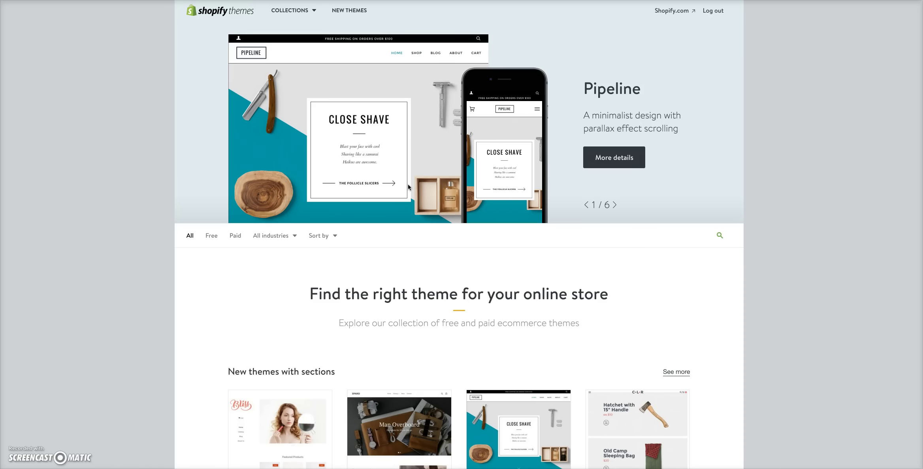
Filter to free themes and browse Debut, Jumpstart, Venture, Boundless, Simple and Brooklyn.
click(212, 237)
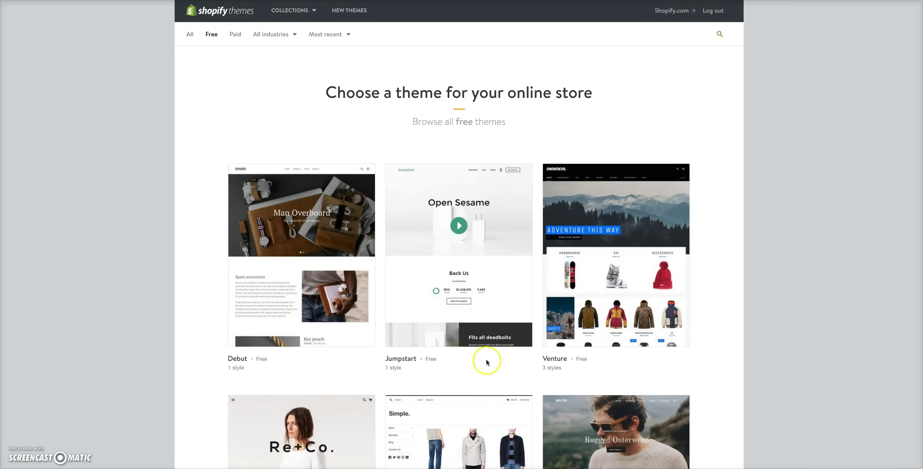
scroll(488, 363, down, 4)
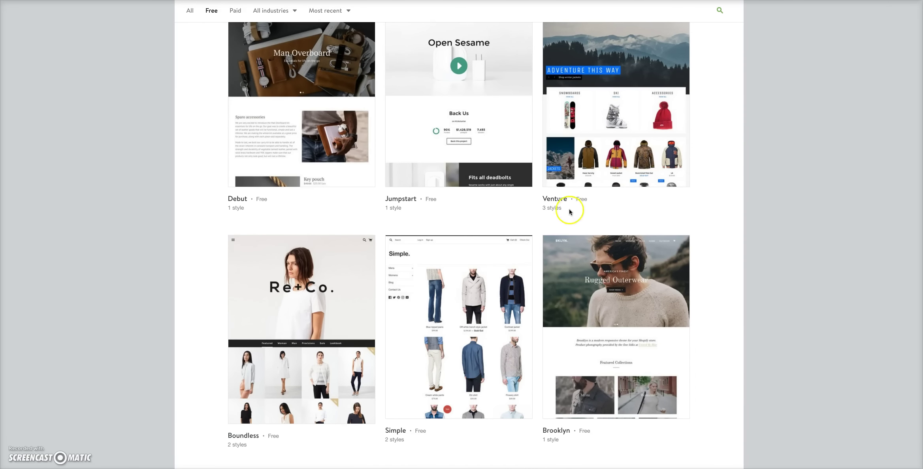
scroll(561, 204, down, 2)
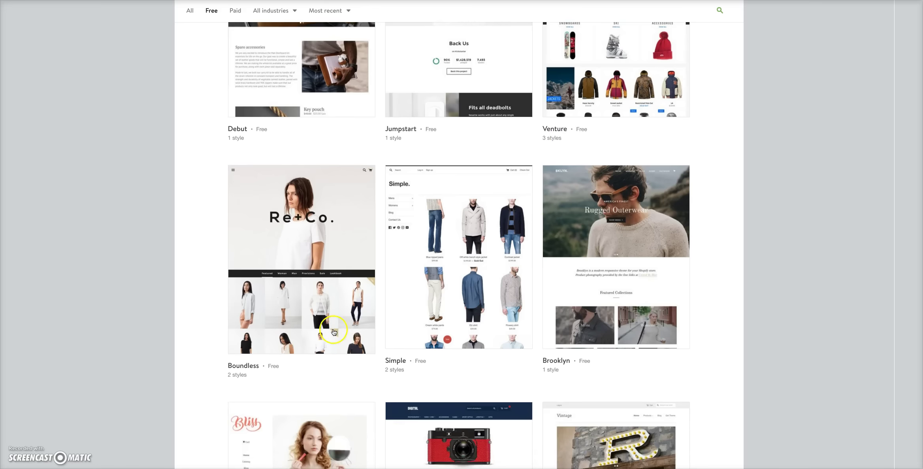
scroll(651, 362, down, 3)
scroll(651, 362, down, 5)
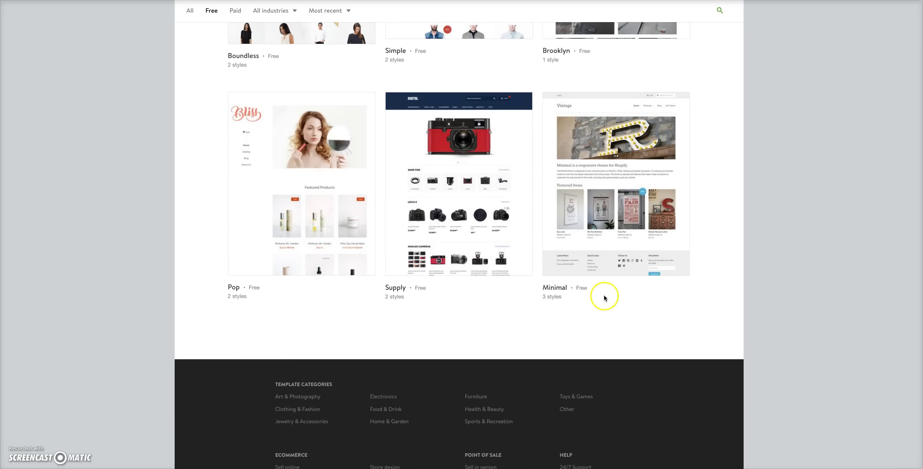
scroll(607, 182, up, 5)
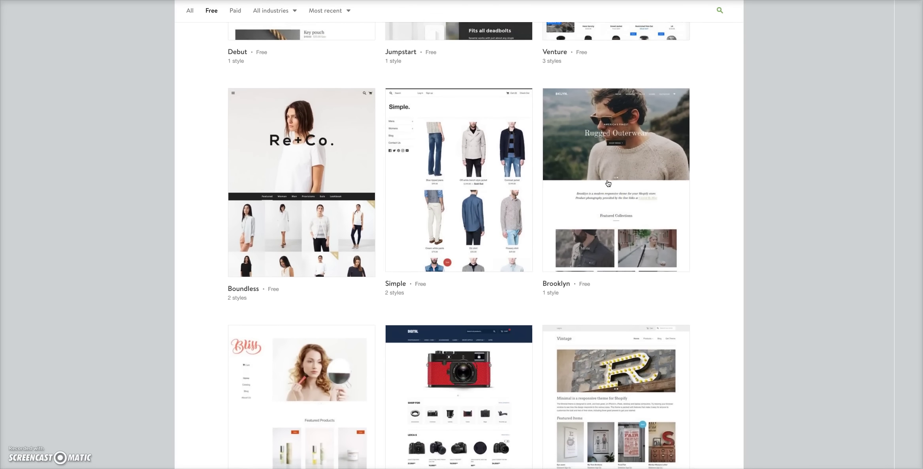
scroll(607, 183, up, 3)
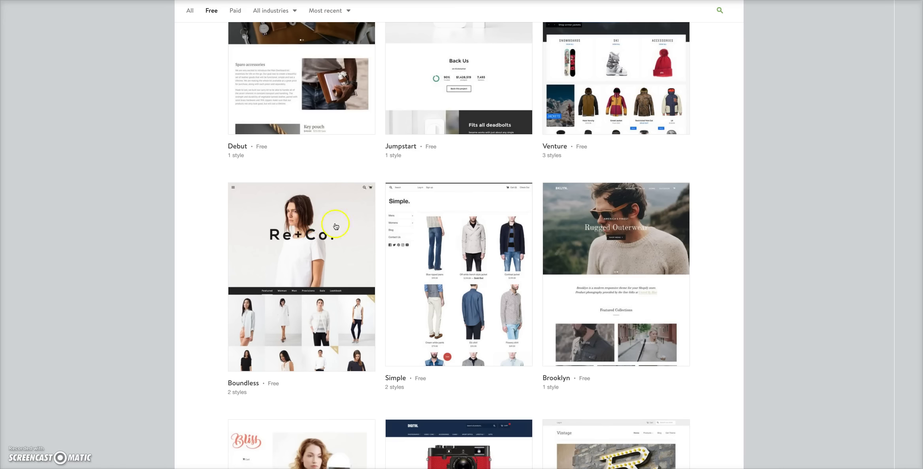
scroll(643, 243, up, 3)
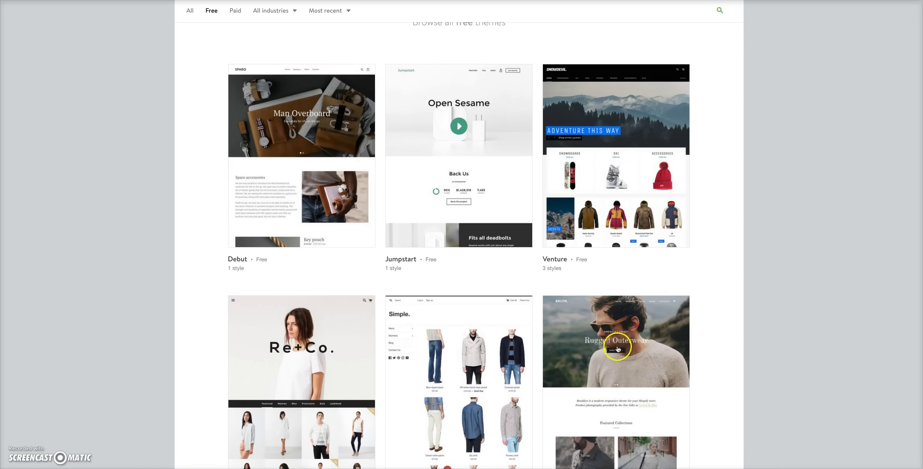
Install the Brooklyn theme from its page, choosing to publish it as the store's theme.
click(606, 337)
scroll(631, 300, down, 2)
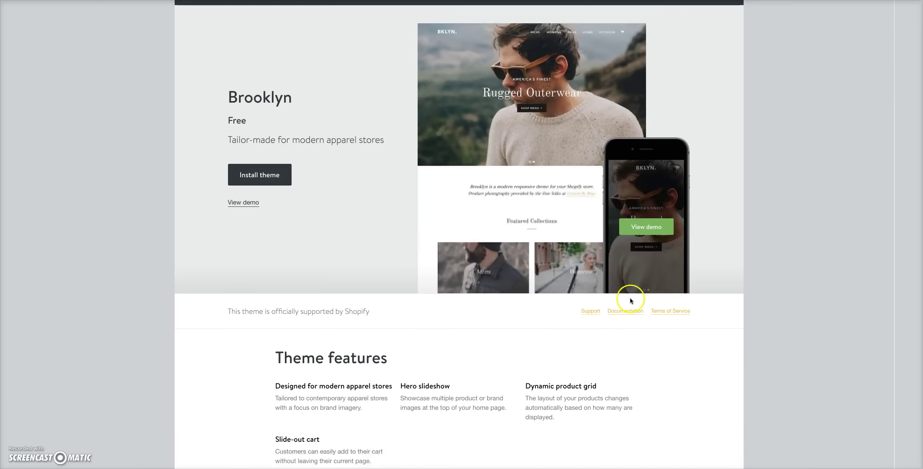
click(252, 134)
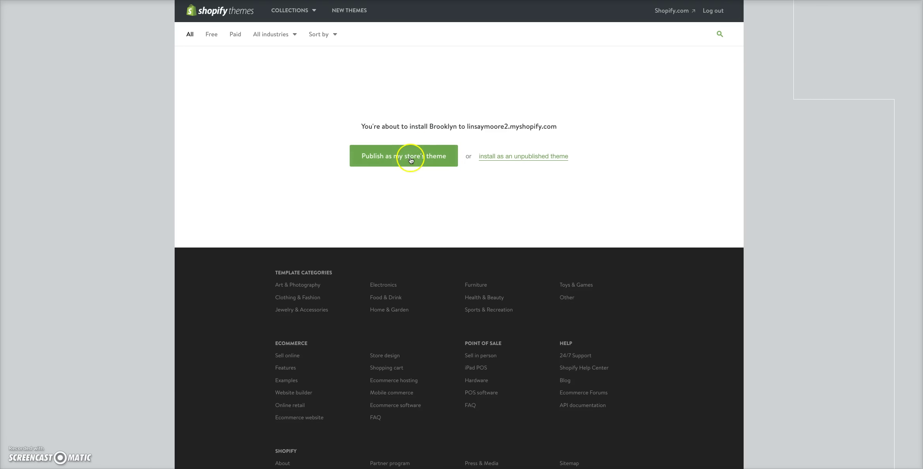
click(411, 160)
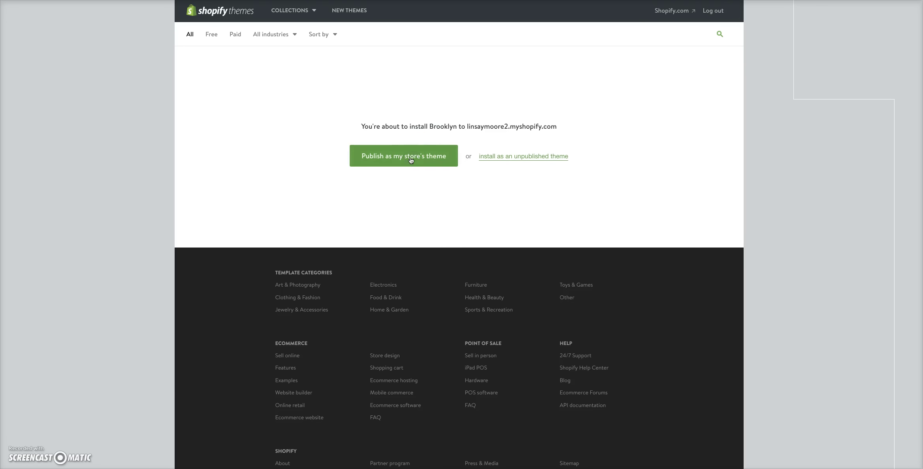
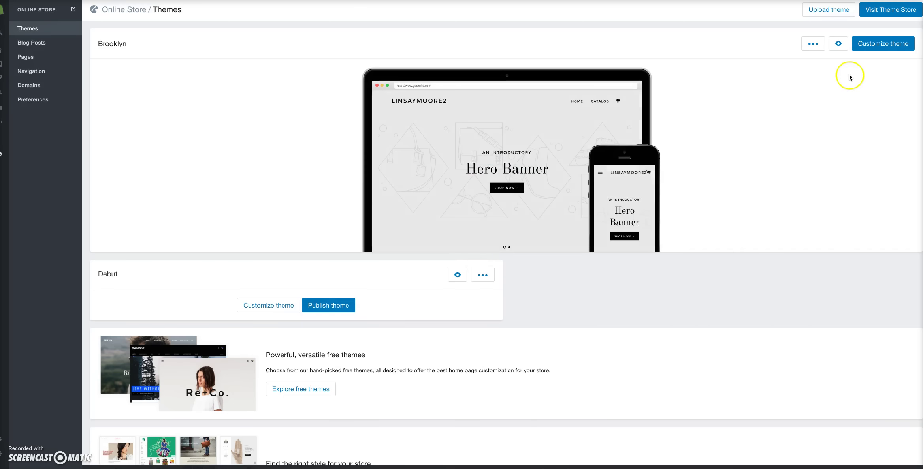
Open the Brooklyn theme in the editor and view its General settings Colors panel.
click(889, 45)
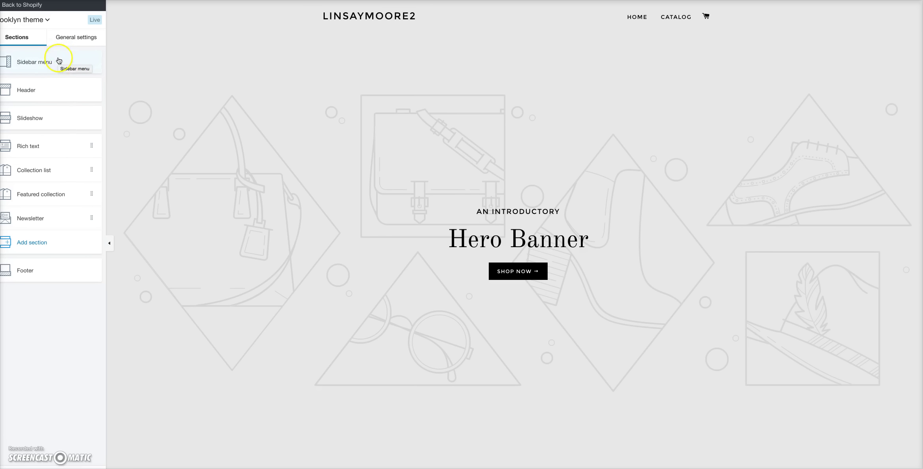
click(75, 38)
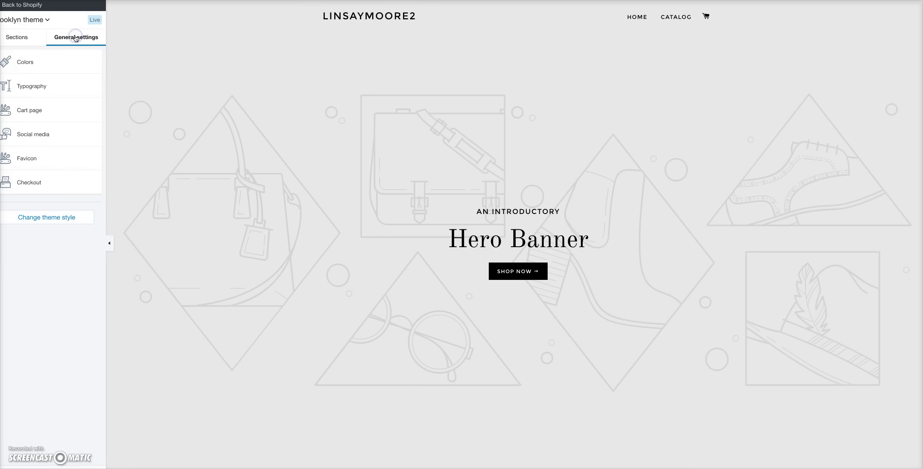
click(23, 68)
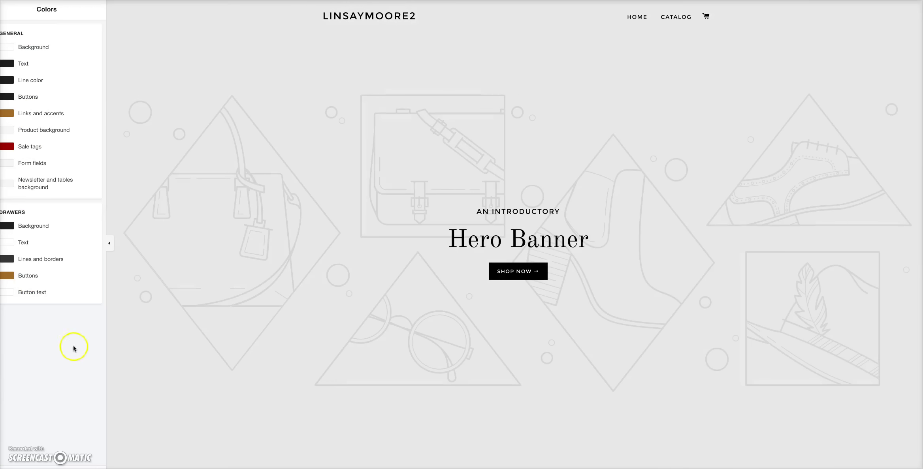
click(3, 9)
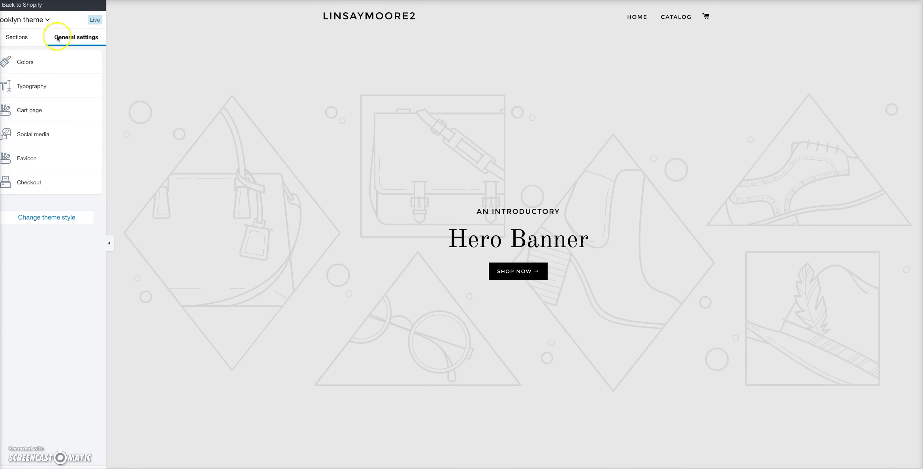
Review the Header section's settings, then return to the theme's sections list.
click(20, 37)
click(66, 88)
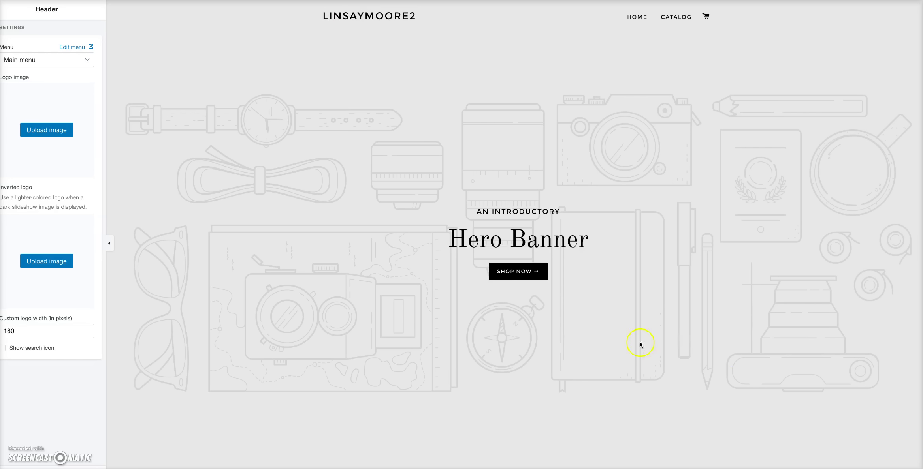
click(2, 9)
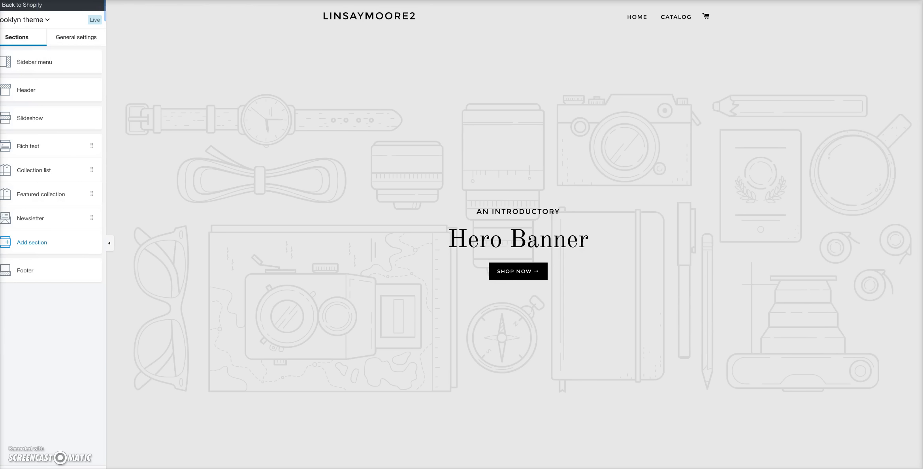
Return from the theme editor to the store admin and open the Apps page.
click(21, 5)
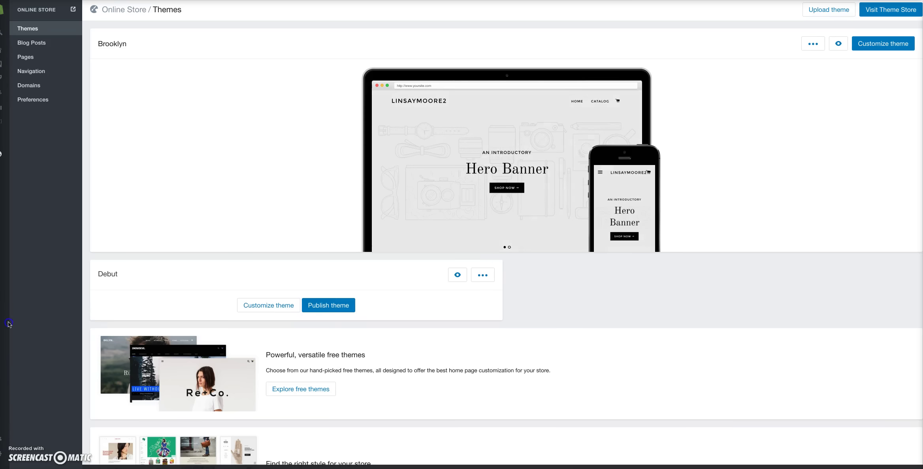
mouse_move(9, 332)
click(17, 440)
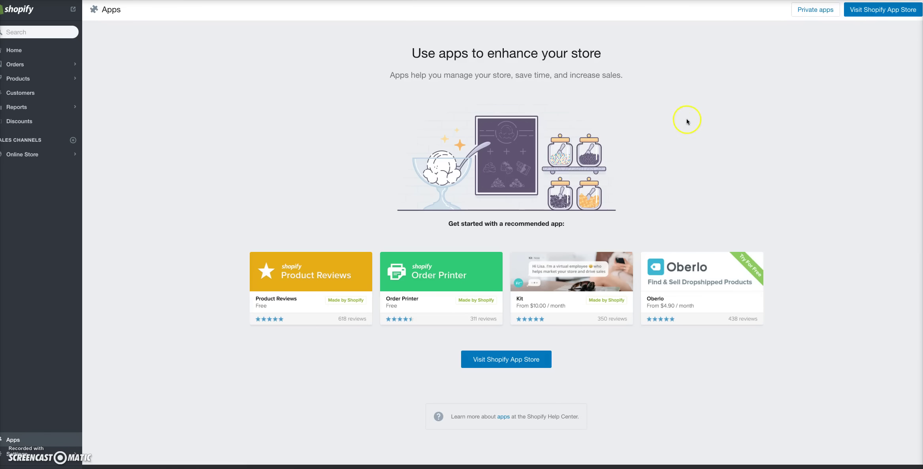
Open the Shopify App Store, scroll its home page, and focus the Search box.
click(865, 12)
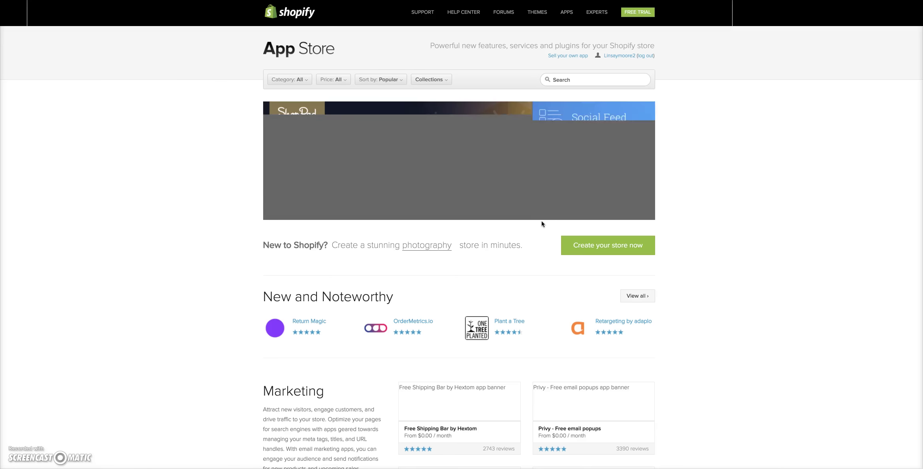
click(586, 77)
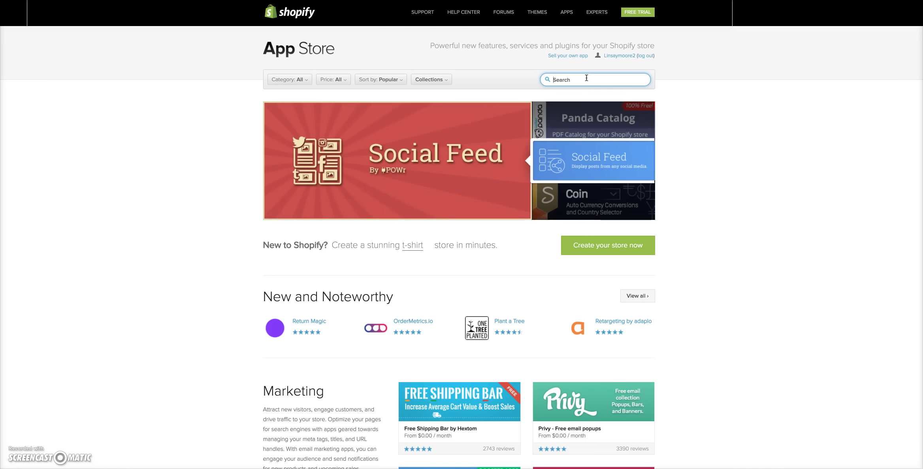
scroll(705, 273, down, 3)
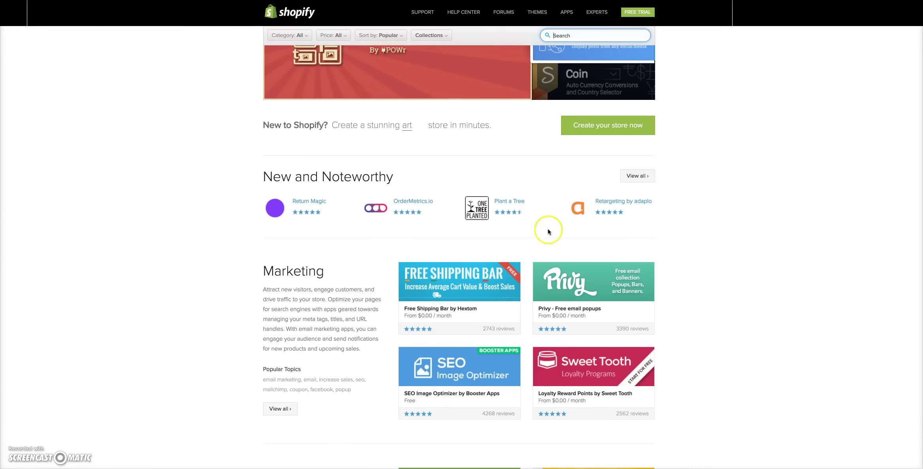
mouse_move(582, 273)
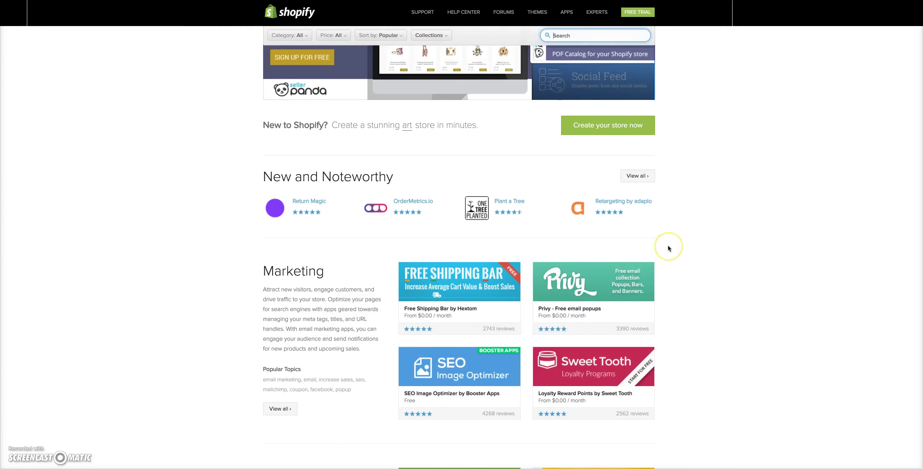
scroll(667, 245, up, 3)
click(576, 80)
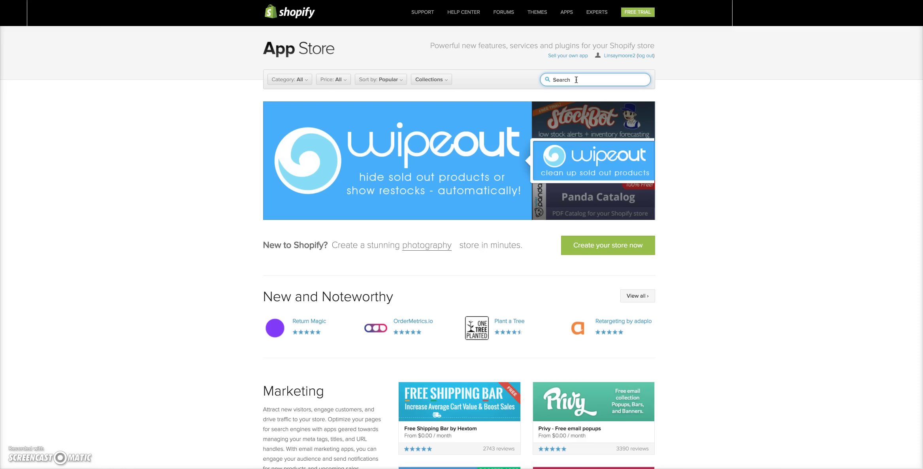
Search 'boost sales' and pick the Boost Sales - Upsell & Cross sell suggestion.
text(boost sales)
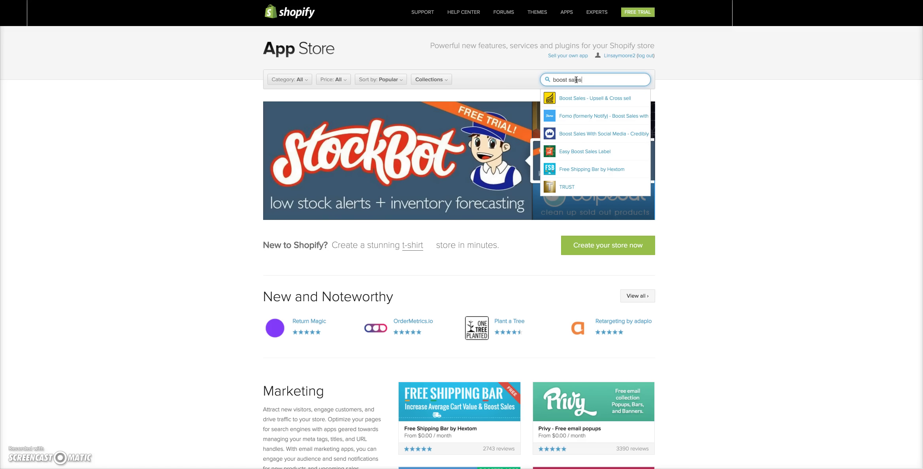
click(580, 104)
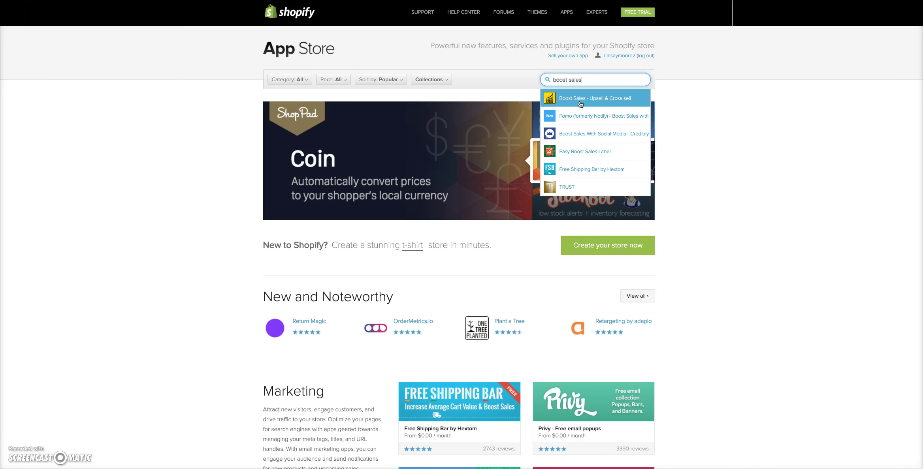
click(599, 100)
click(587, 80)
key(BackSpace)
key(BackSpace)
key(BackSpace)
key(BackSpace)
key(BackSpace)
key(BackSpace)
key(BackSpace)
key(BackSpace)
key(BackSpace)
key(BackSpace)
key(BackSpace)
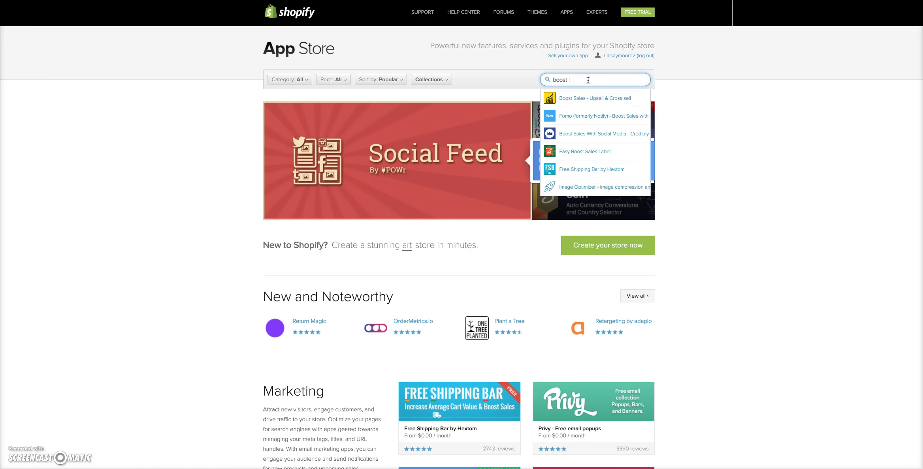
Search 'contact' to view Easy Contact Form, then replace the query with 'receiptful'.
text(contact)
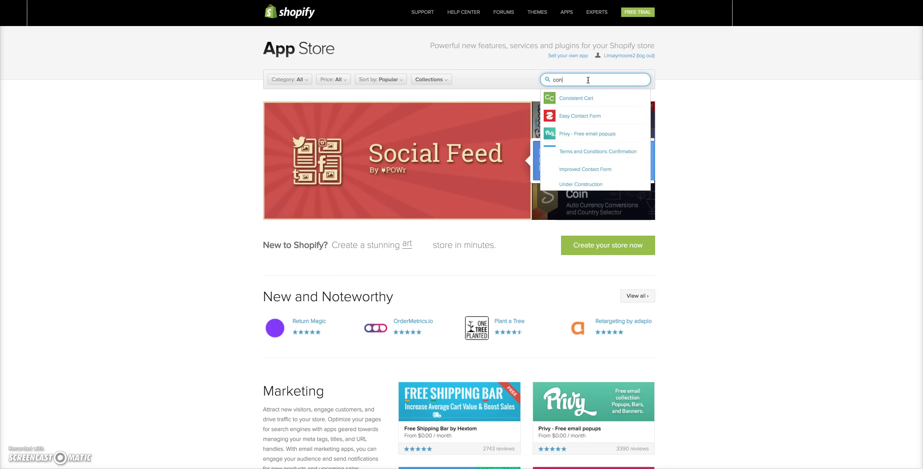
click(579, 109)
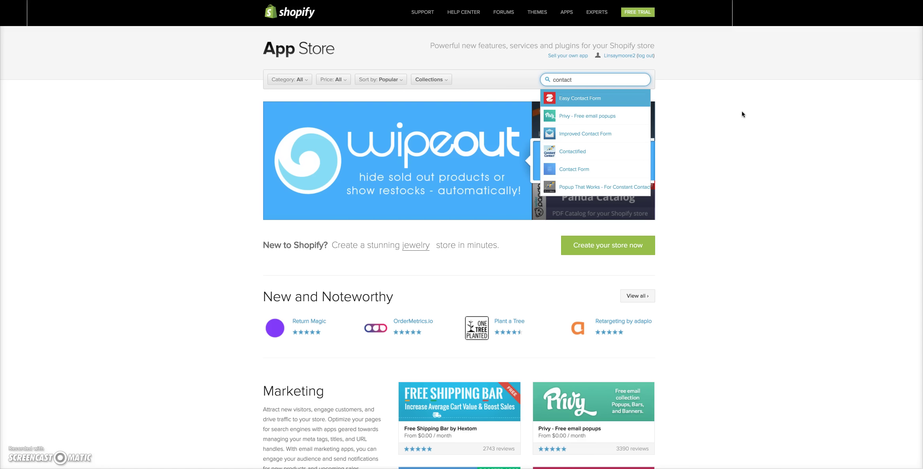
click(582, 79)
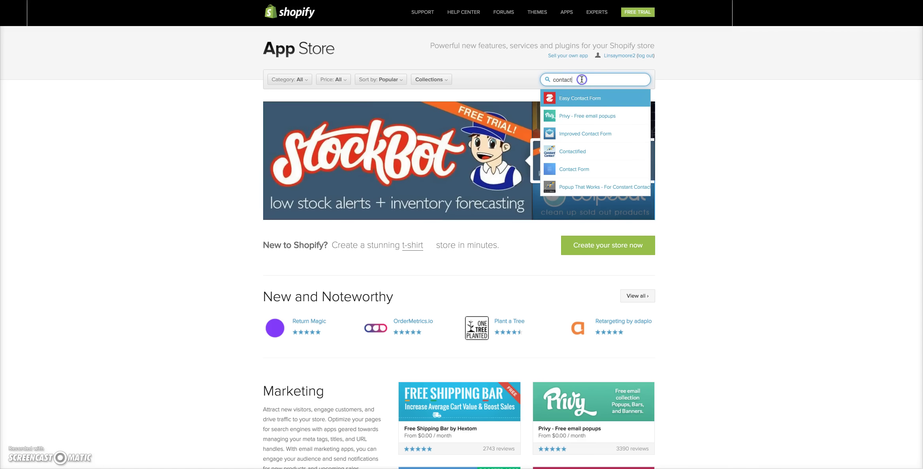
key(BackSpace)
key(BackSpace)
key(BackSpace)
key(BackSpace)
key(BackSpace)
key(BackSpace)
key(BackSpace)
text(re)
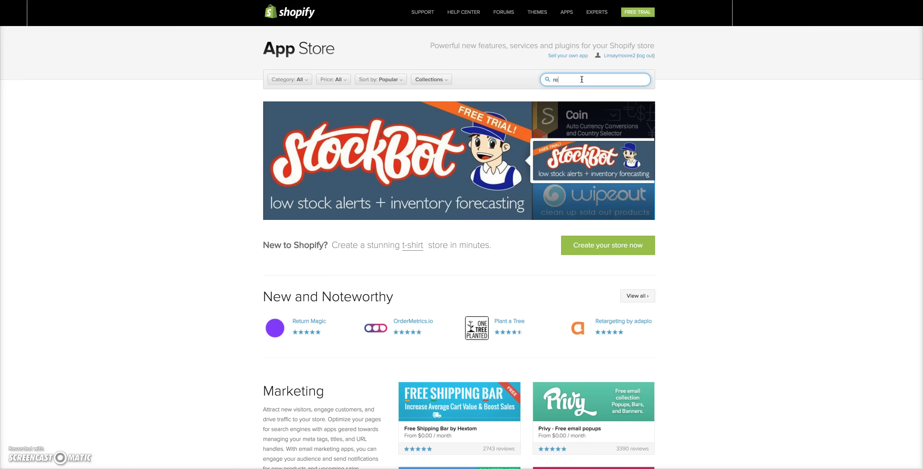
text(ceiptful)
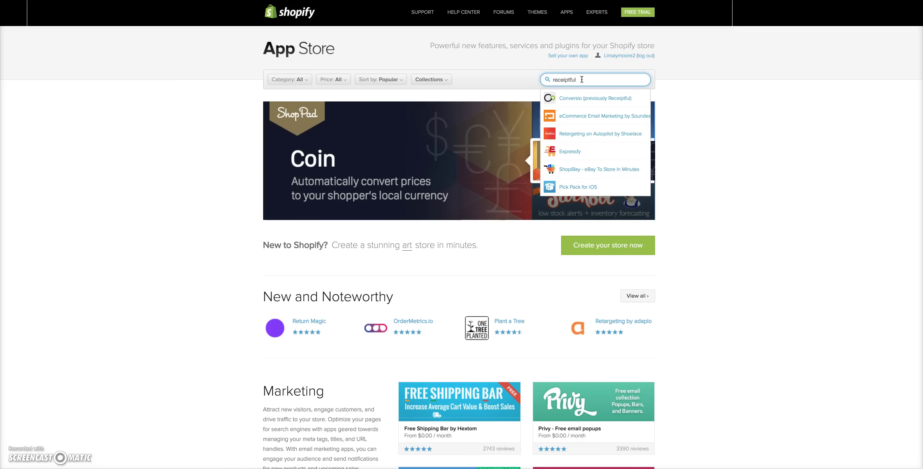
Open Conversio (formerly Receiptful), browse the sales listings, then go to the admin Products page.
click(587, 101)
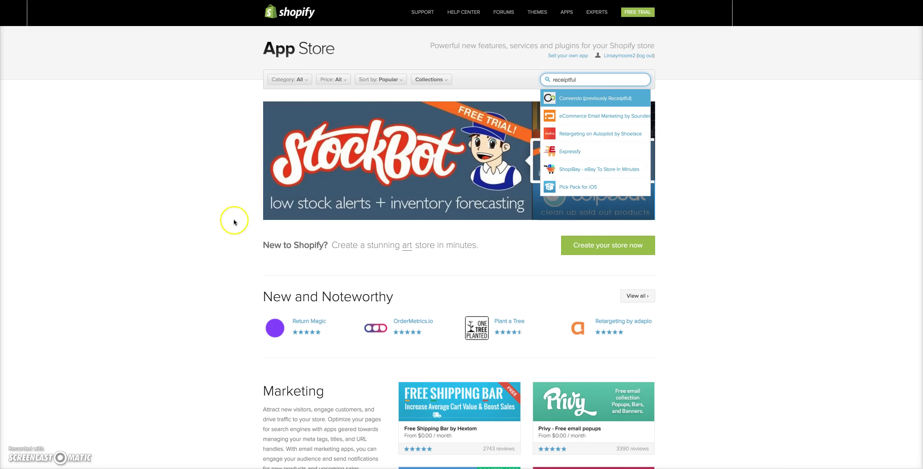
scroll(233, 247, down, 3)
scroll(233, 247, down, 5)
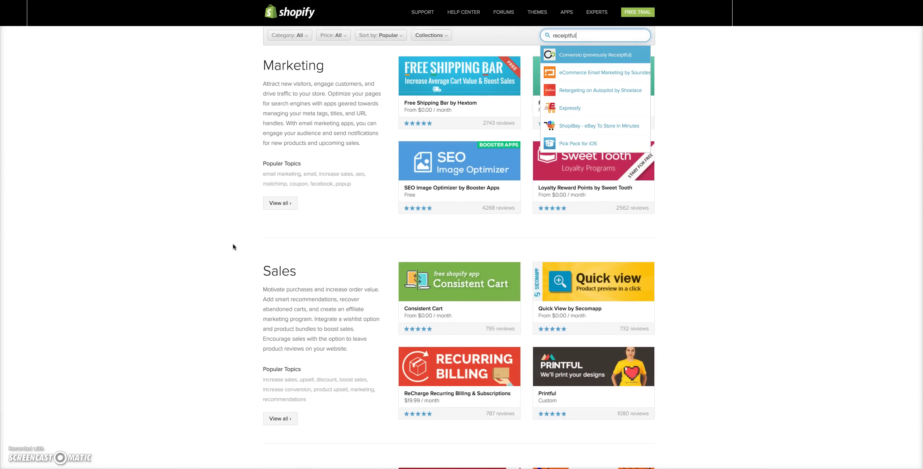
scroll(232, 246, down, 3)
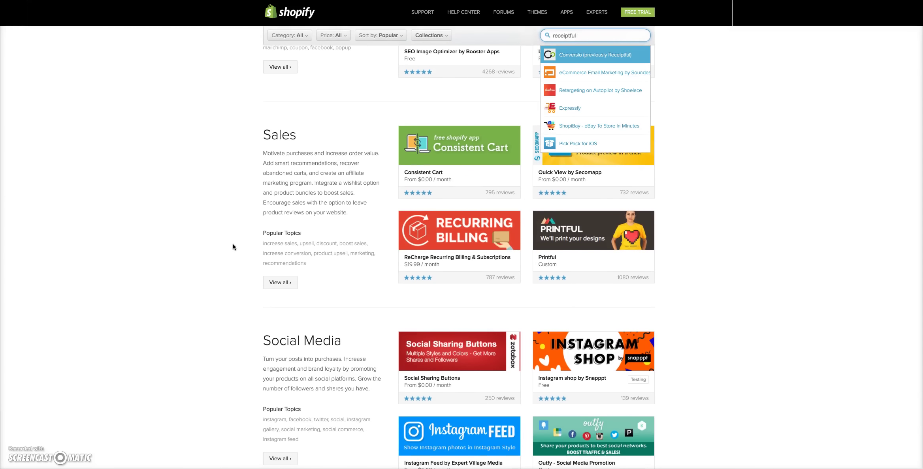
scroll(232, 244, up, 10)
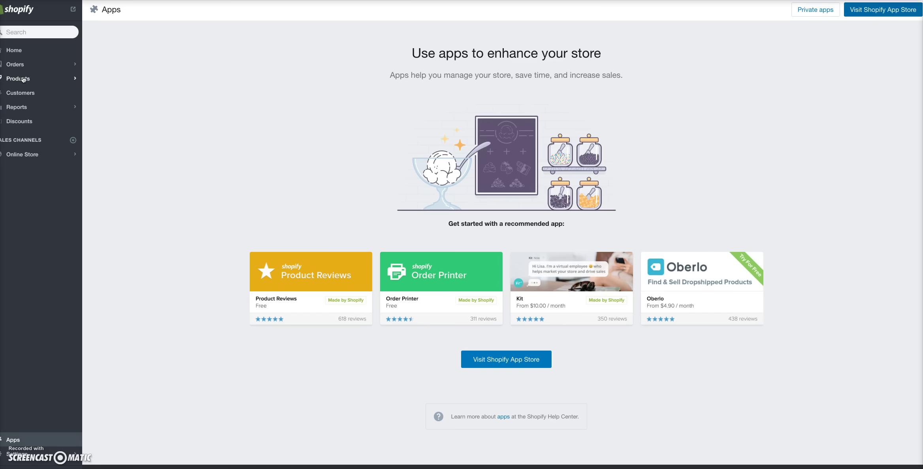
click(23, 79)
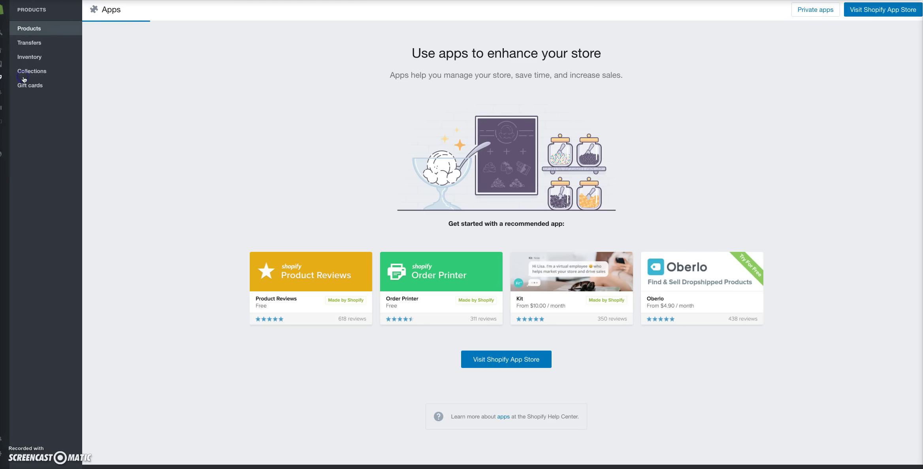